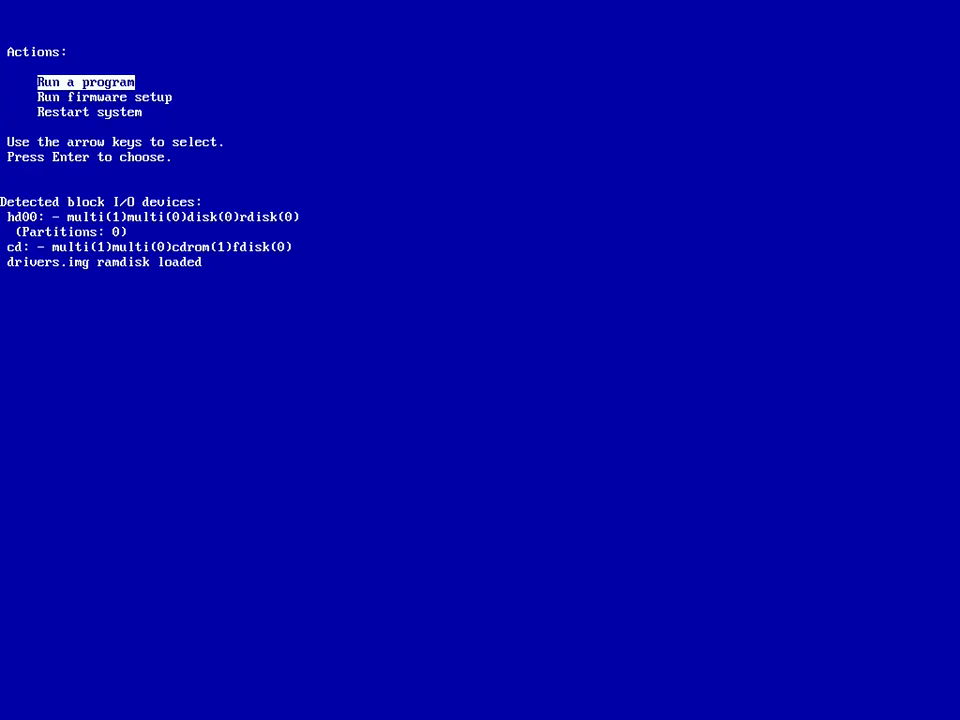
# - Start repartitioning disk hd00 for NT installation in the firmware setup, with a 2015 MB NT operating system partition
pyautogui.press('Down')
pyautogui.press('Return')
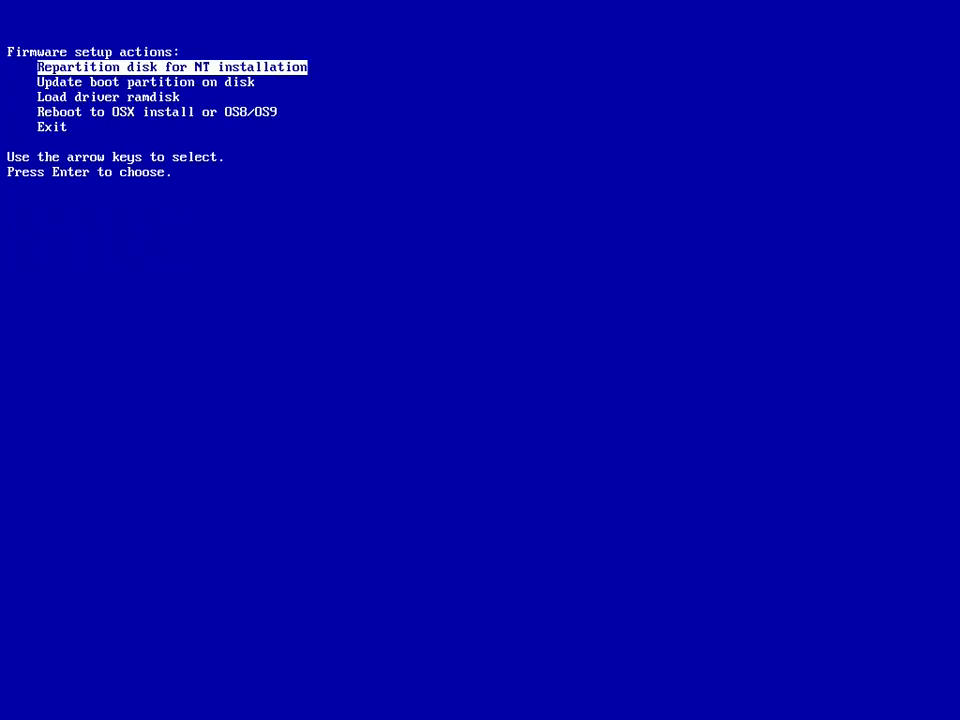
pyautogui.press('Return')
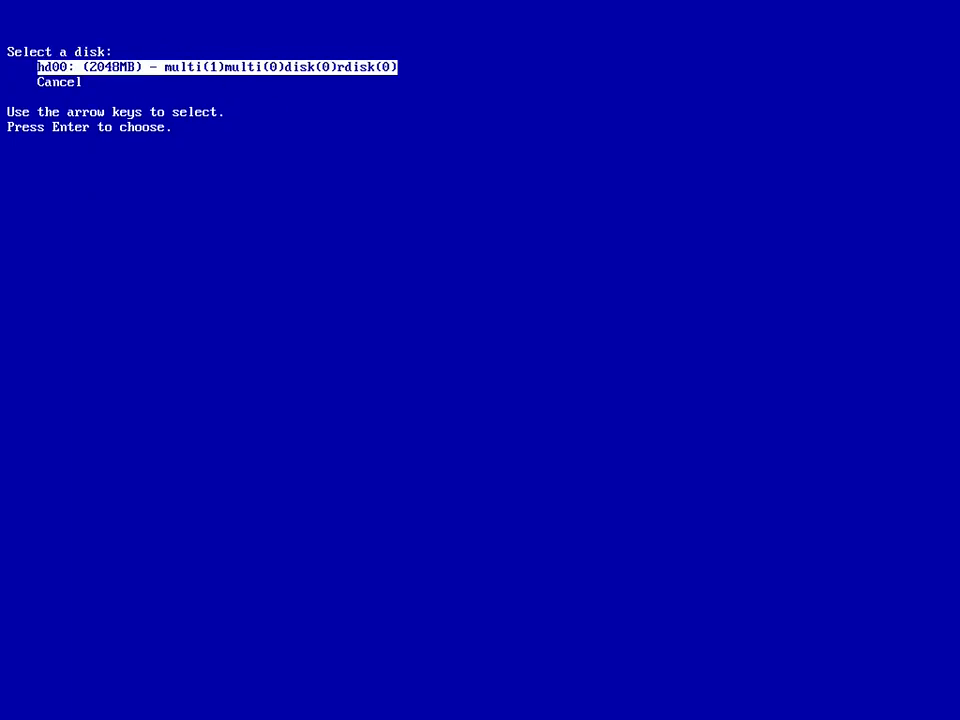
pyautogui.press('Return')
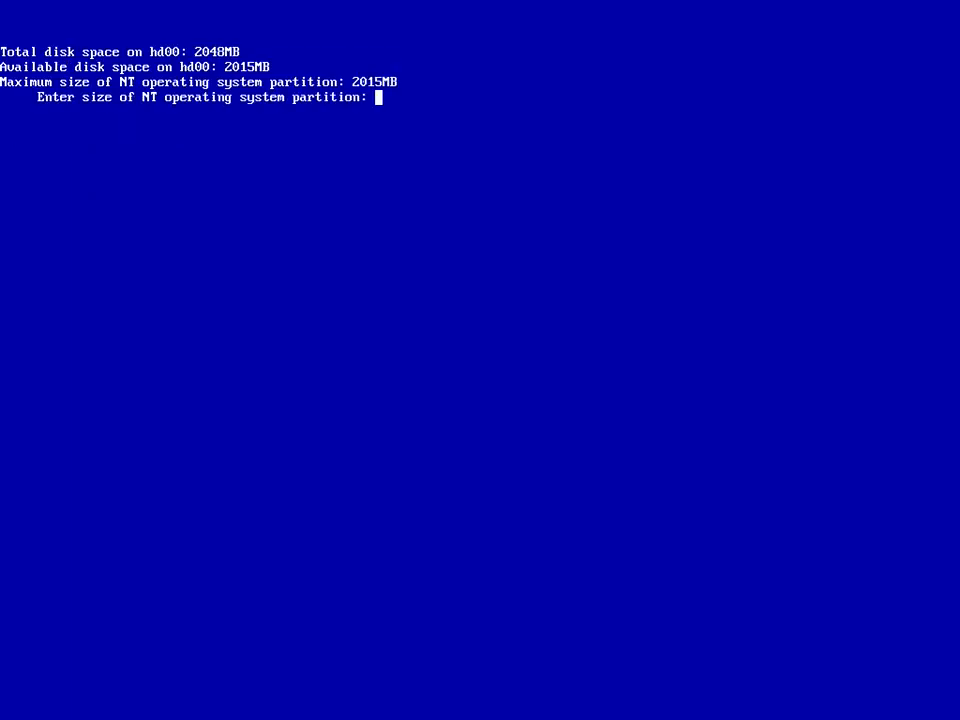
pyautogui.write('2015')
pyautogui.press('Return')
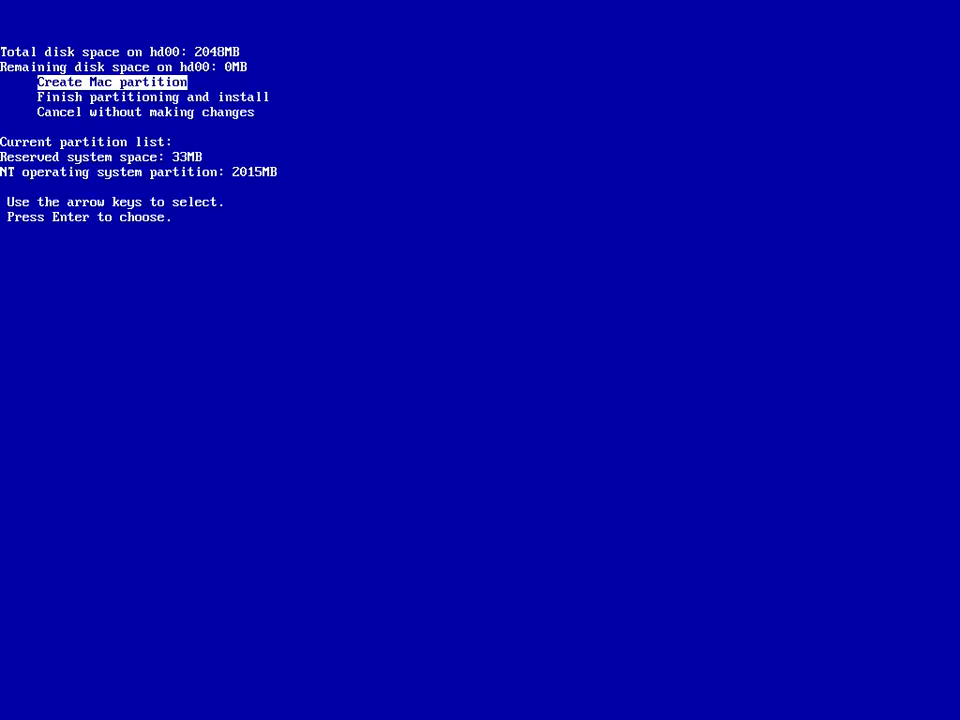
# - Finish partitioning without a Mac partition, approve erasing disk hd00, and restart the system
pyautogui.press('Down')
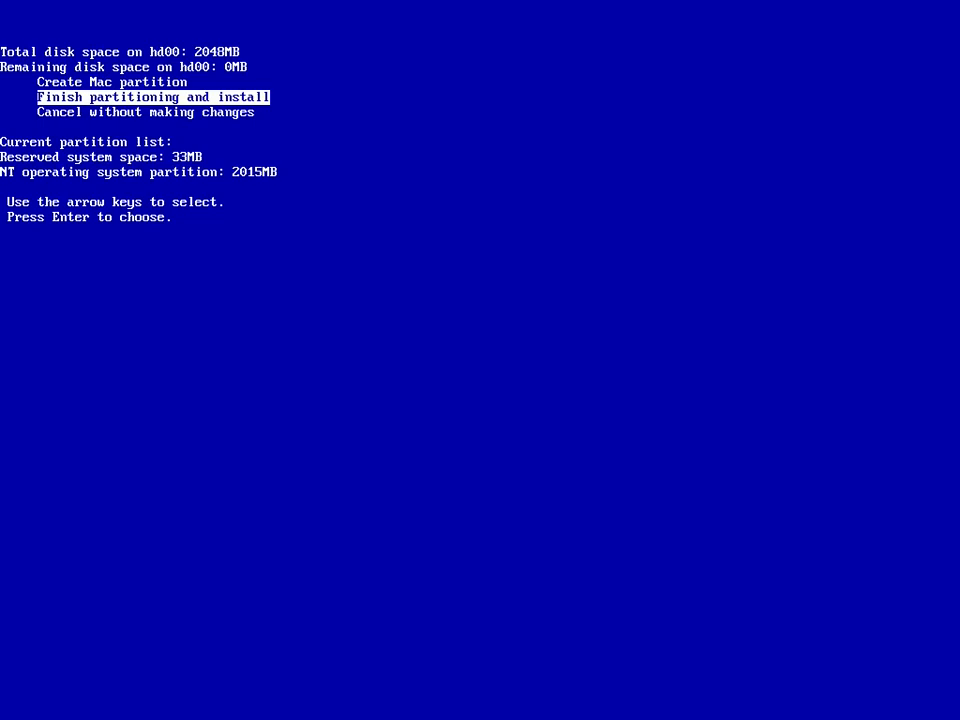
pyautogui.press('Return')
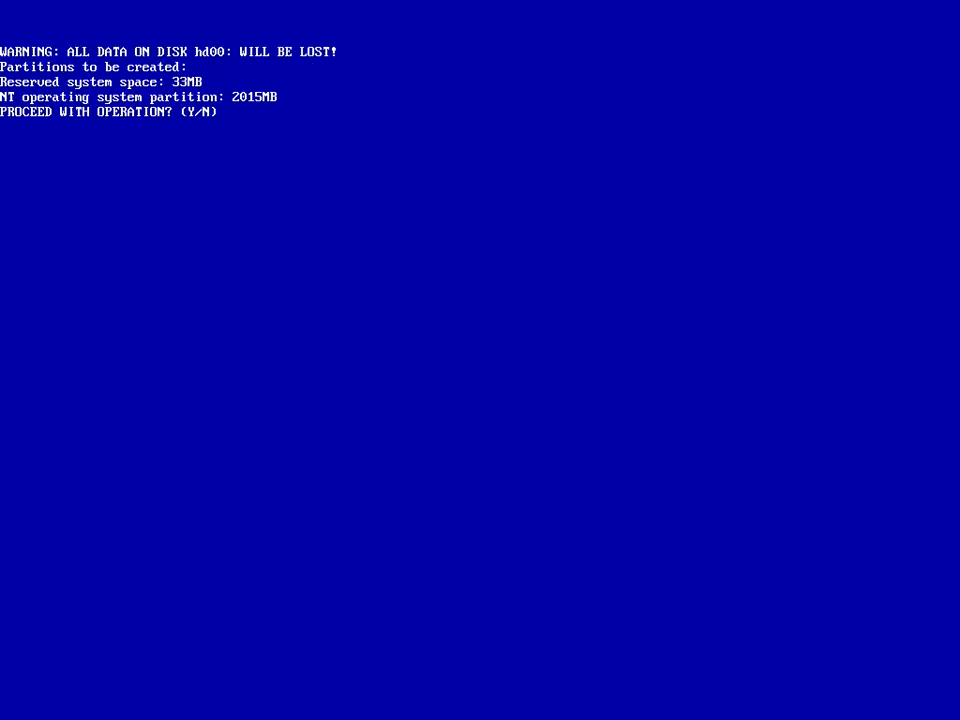
pyautogui.press('y')
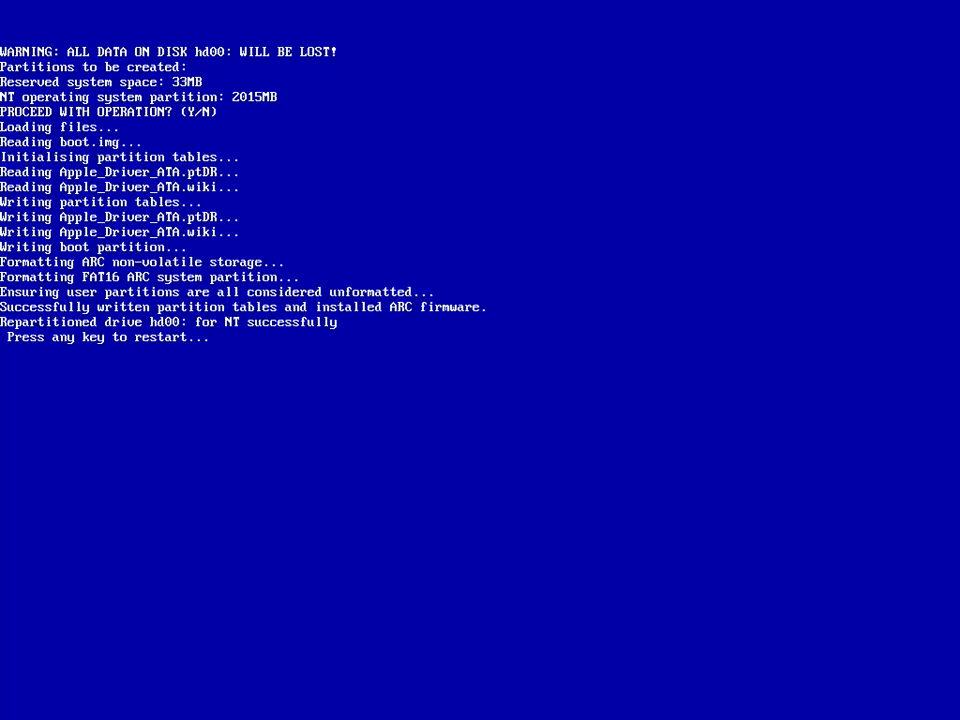
pyautogui.press('Return')
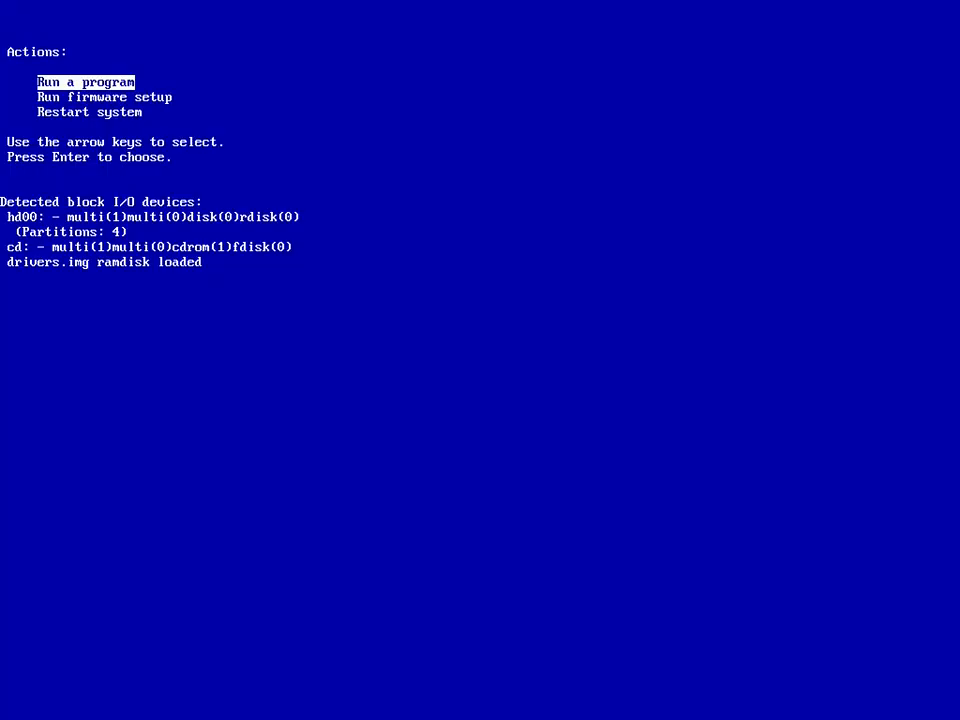
# - Run the program cd:\ppc\setupldr from the boot menu
pyautogui.press('Return')
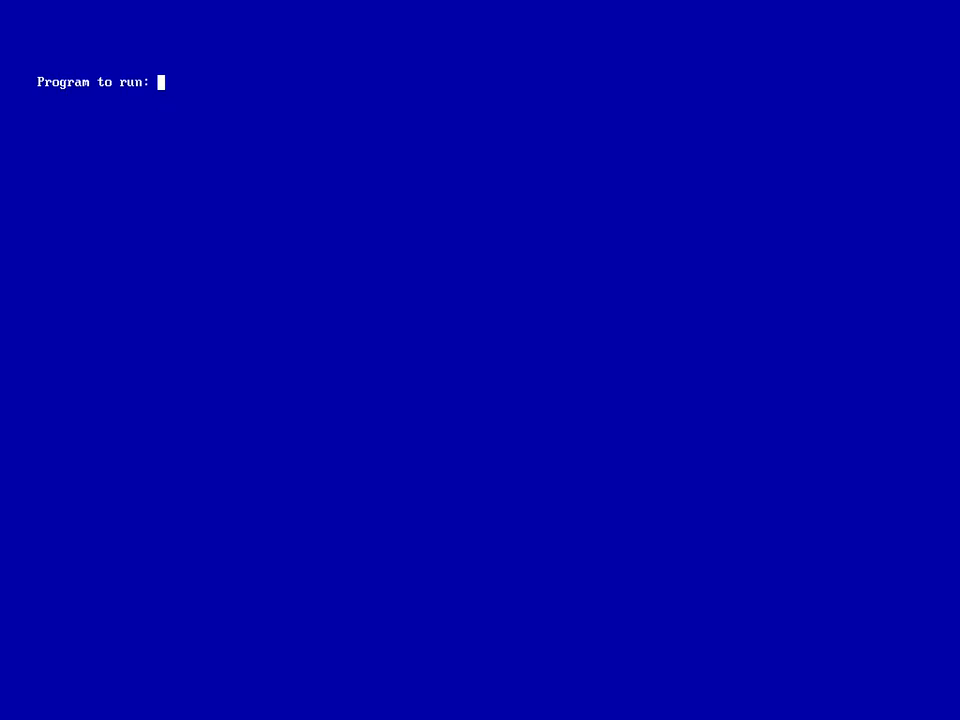
pyautogui.write('cd:\\ppc\\setu')
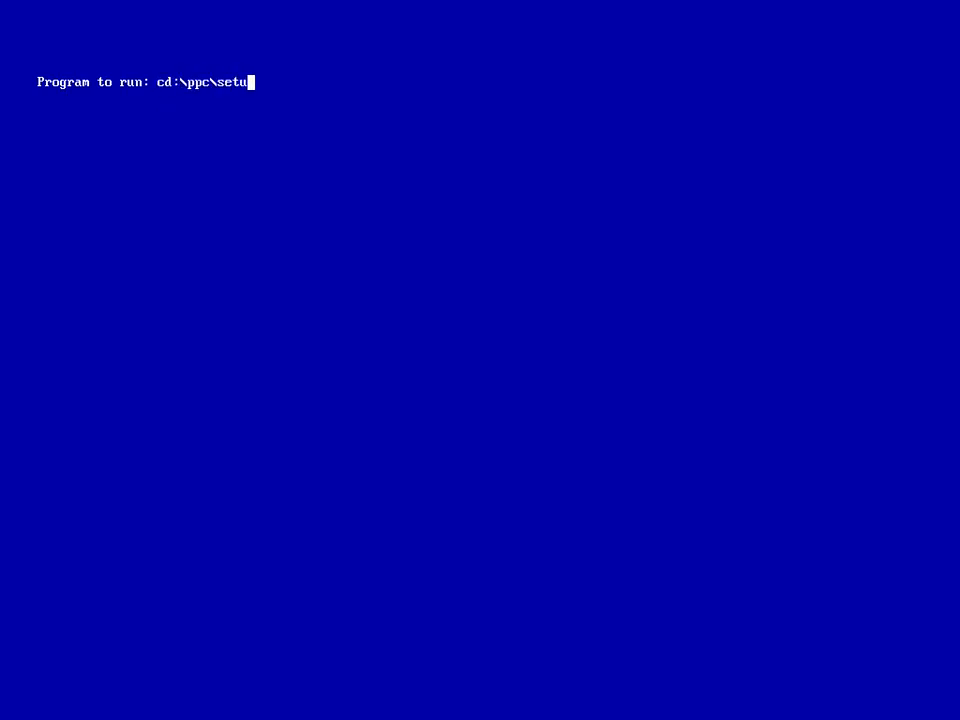
pyautogui.write('pldr')
pyautogui.press('Return')
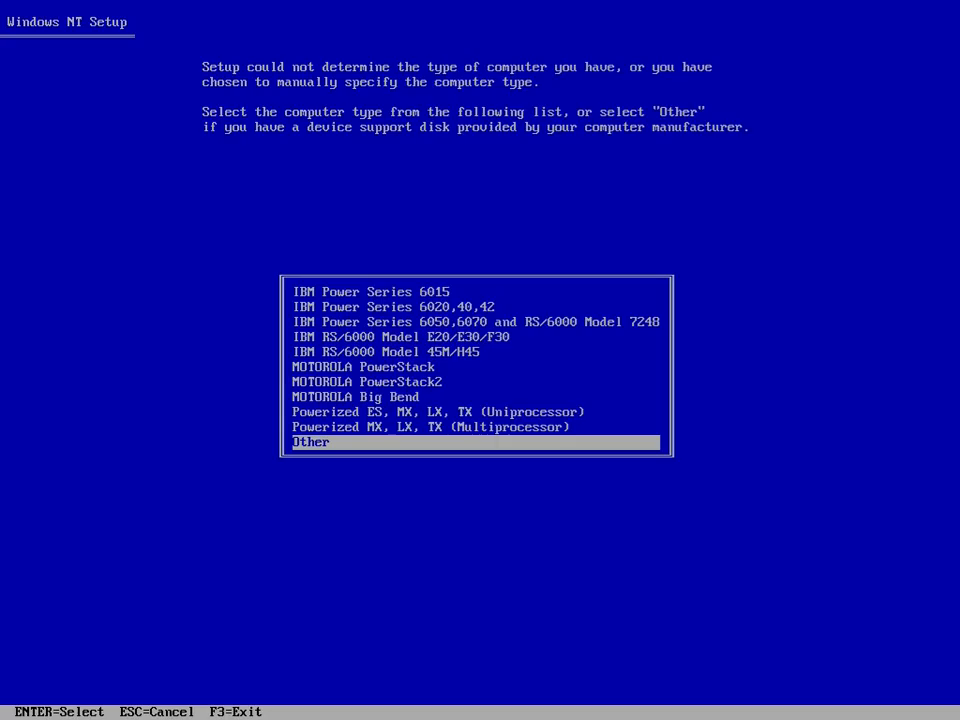
# - Set the computer type to Apple iMac G3 (tray-loading) from the manufacturer-supplied hardware support disk
pyautogui.press('Return')
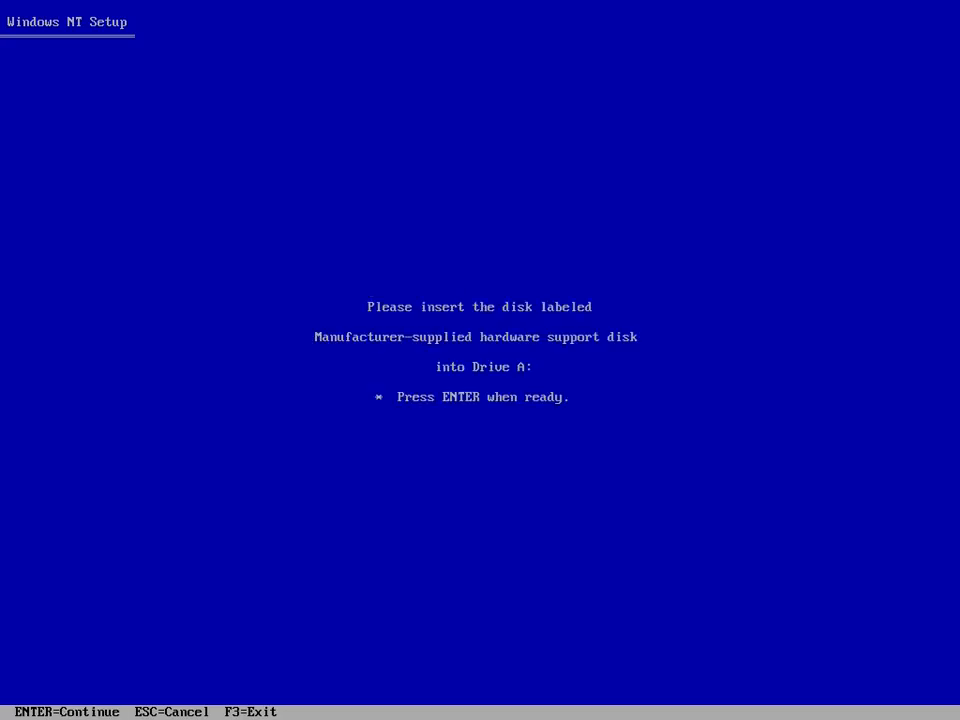
pyautogui.press('Return')
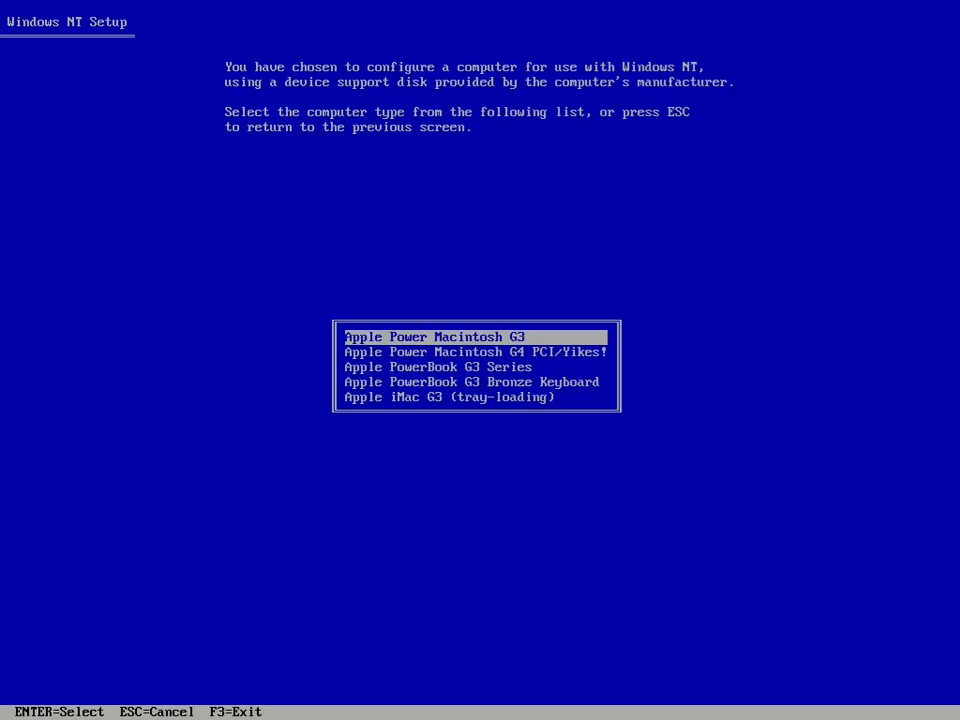
pyautogui.press('Down')
pyautogui.press('Down')
pyautogui.press('Down')
pyautogui.press('Down')
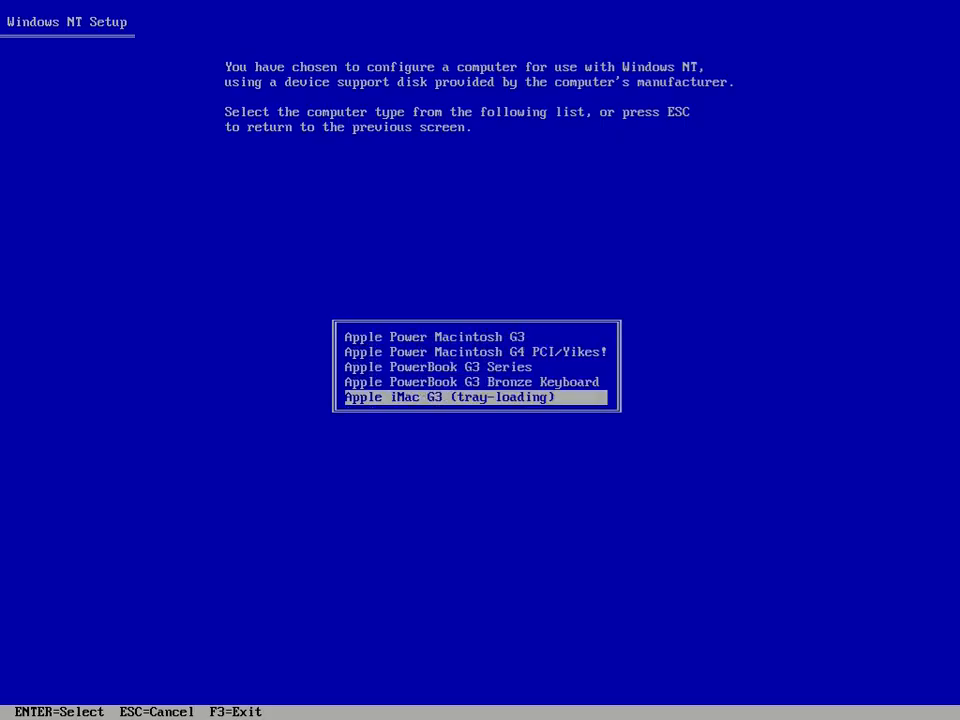
pyautogui.press('Return')
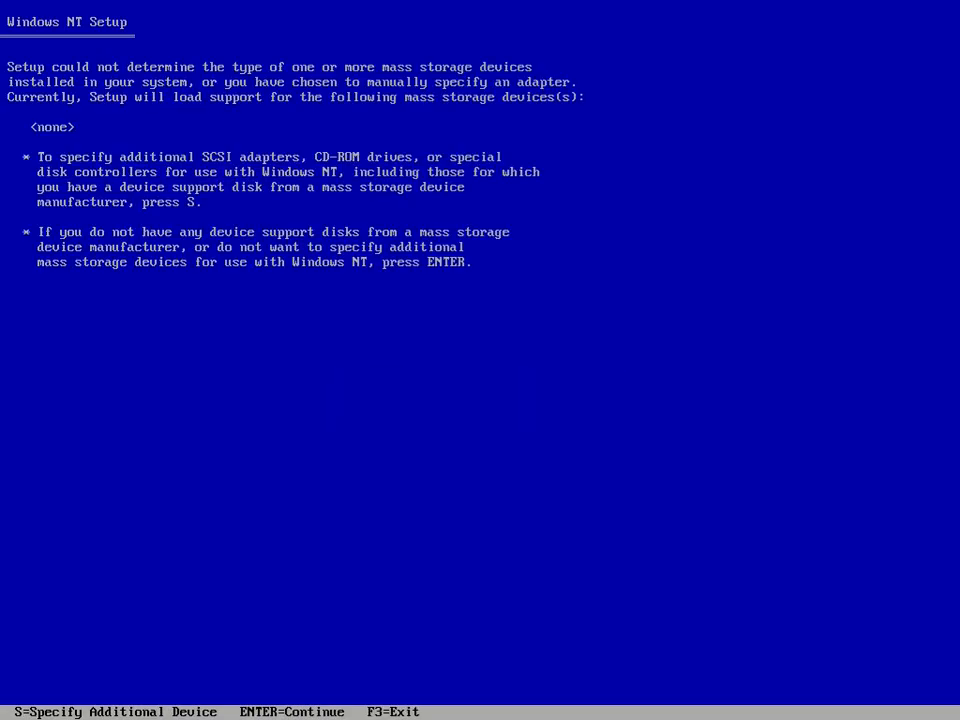
# - Add the Mac I/O IDE Controller as a mass storage device from the manufacturer's support disk
pyautogui.press('s')
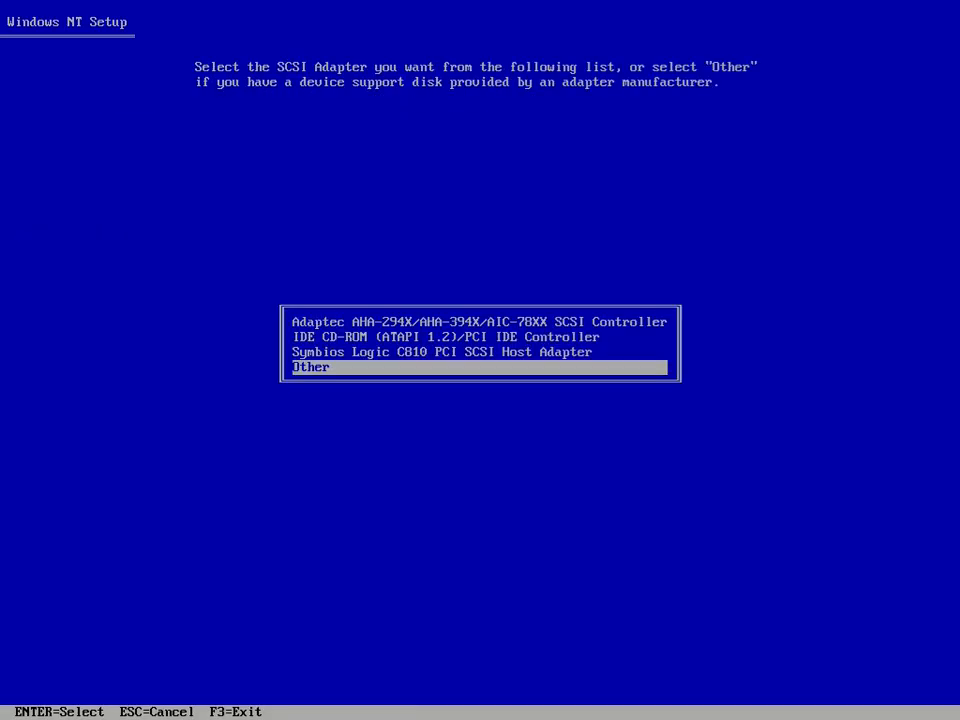
pyautogui.press('Return')
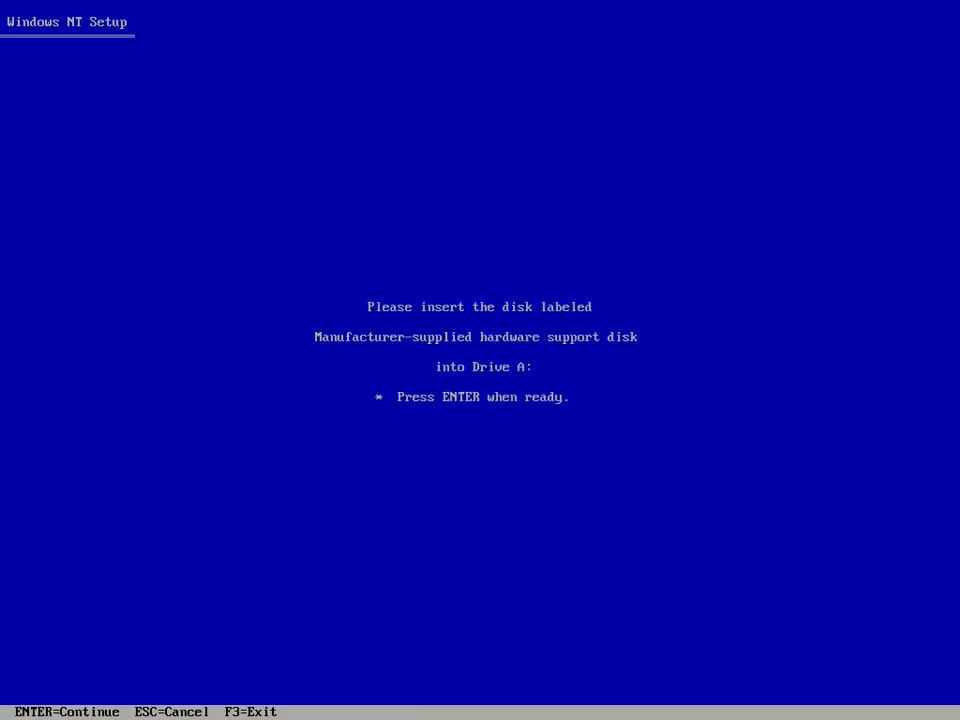
pyautogui.press('Return')
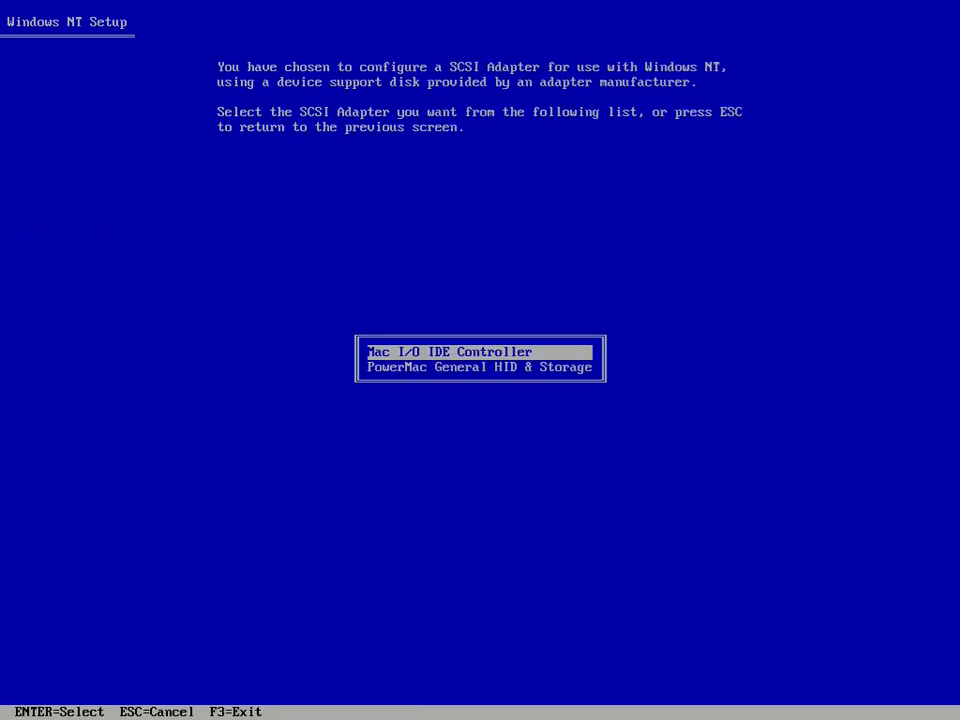
pyautogui.press('Return')
# - Add PowerMac General HID & Storage from the support disk as another mass storage device and accept the device list
pyautogui.press('s')
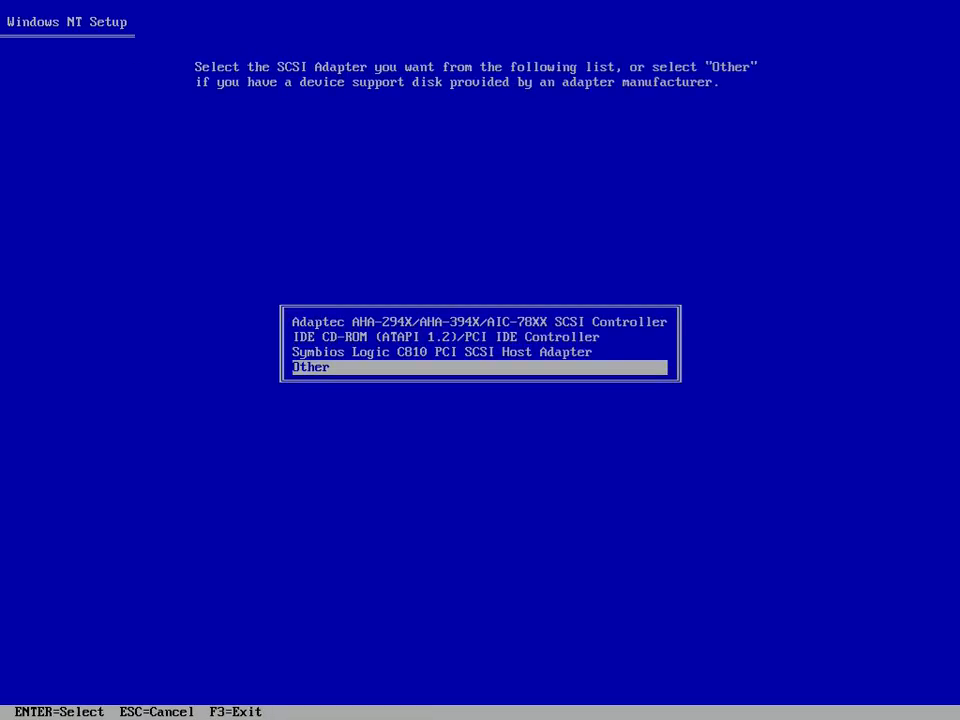
pyautogui.press('Return')
pyautogui.press('Return')
pyautogui.press('Down')
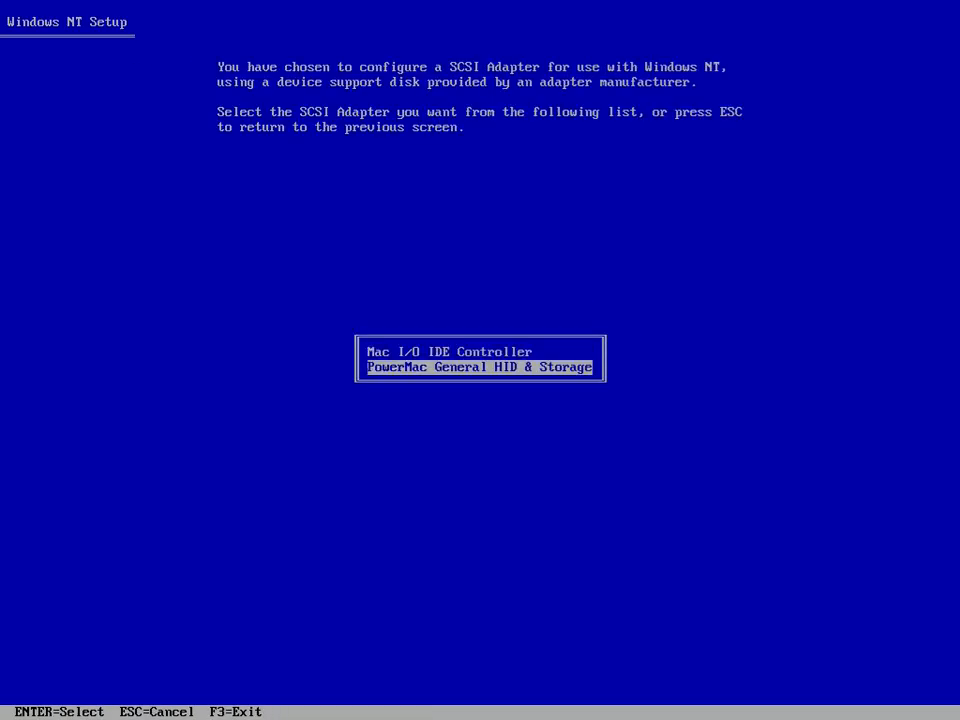
pyautogui.press('Return')
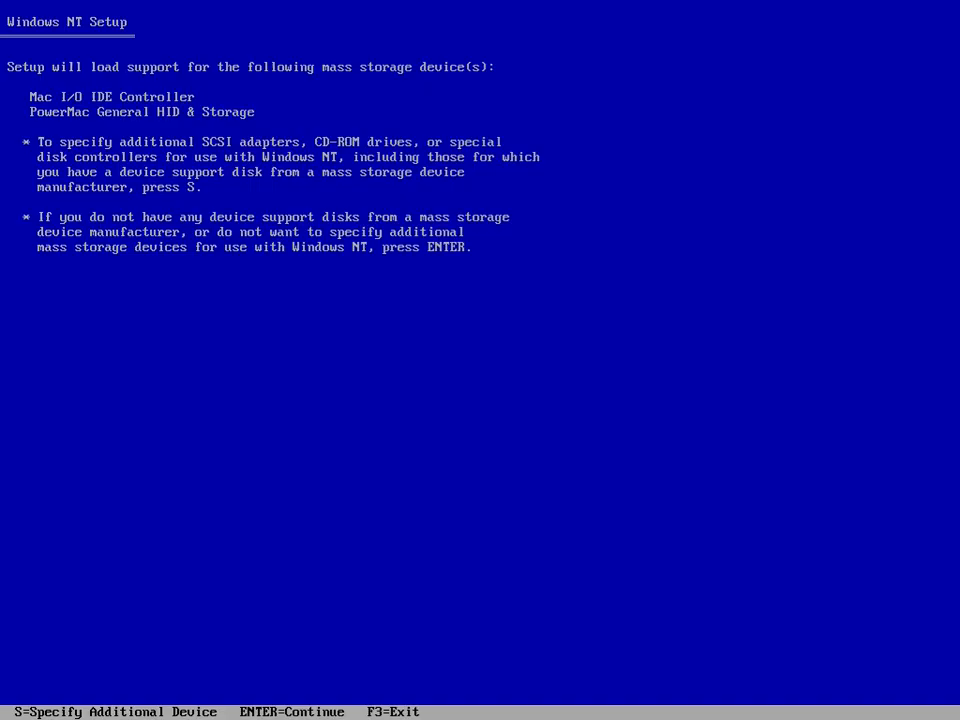
pyautogui.press('Return')
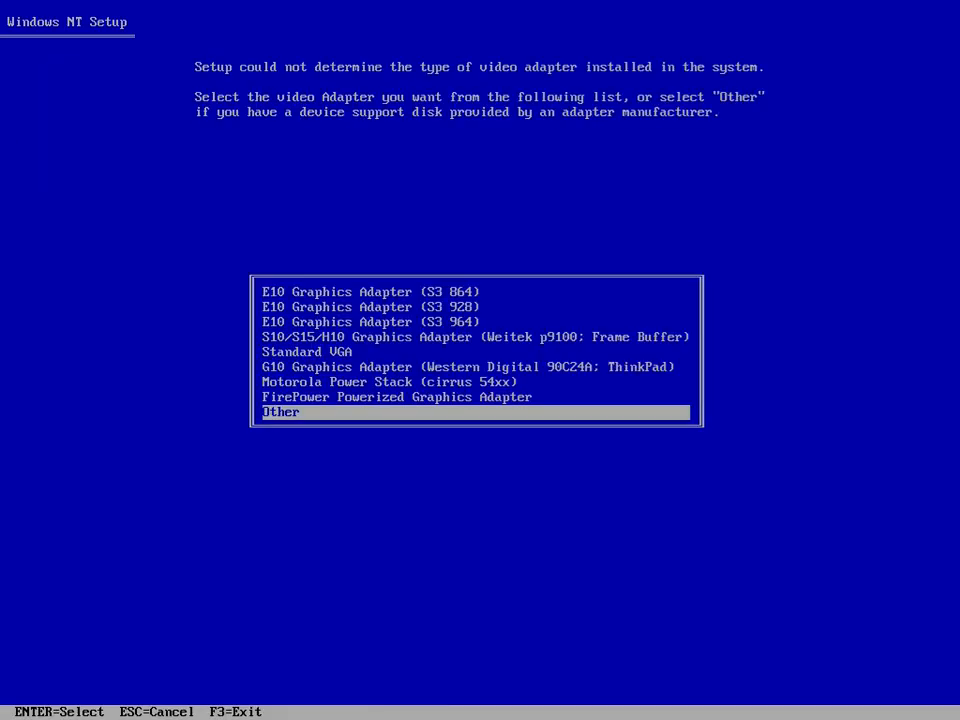
# - Choose Open Firmware Frame Buffer from the support disk as the video adapter
pyautogui.press('Return')
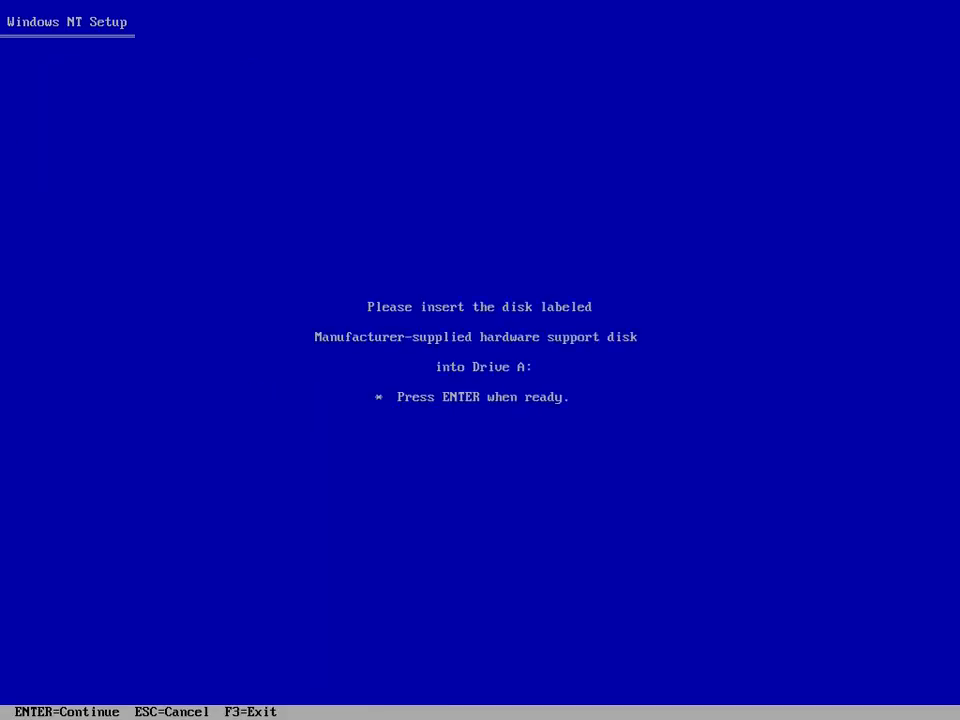
pyautogui.press('Return')
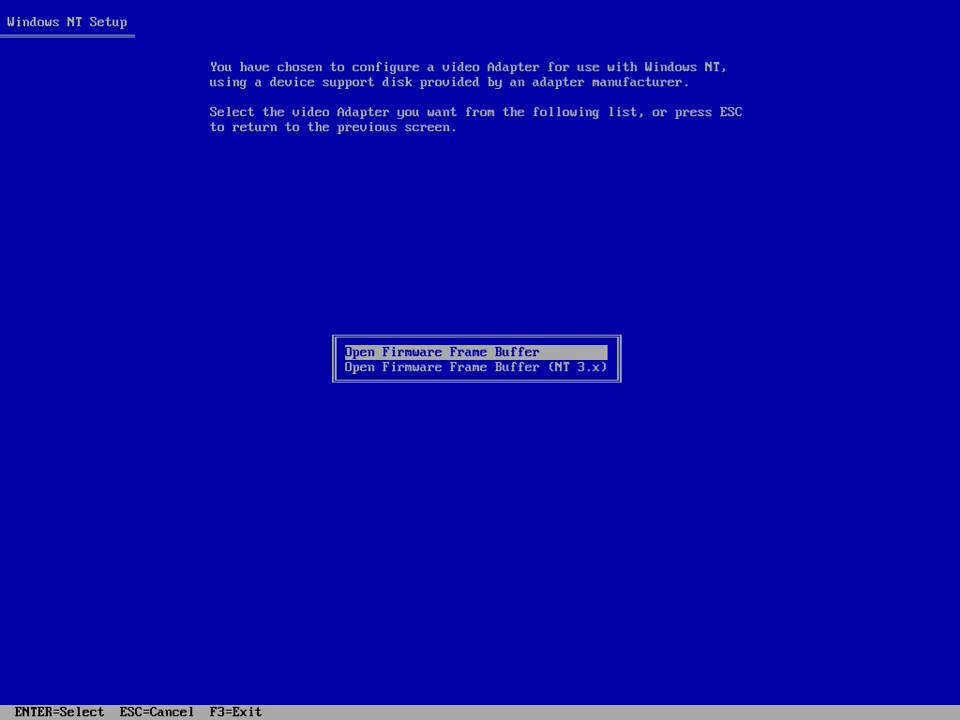
pyautogui.press('Return')
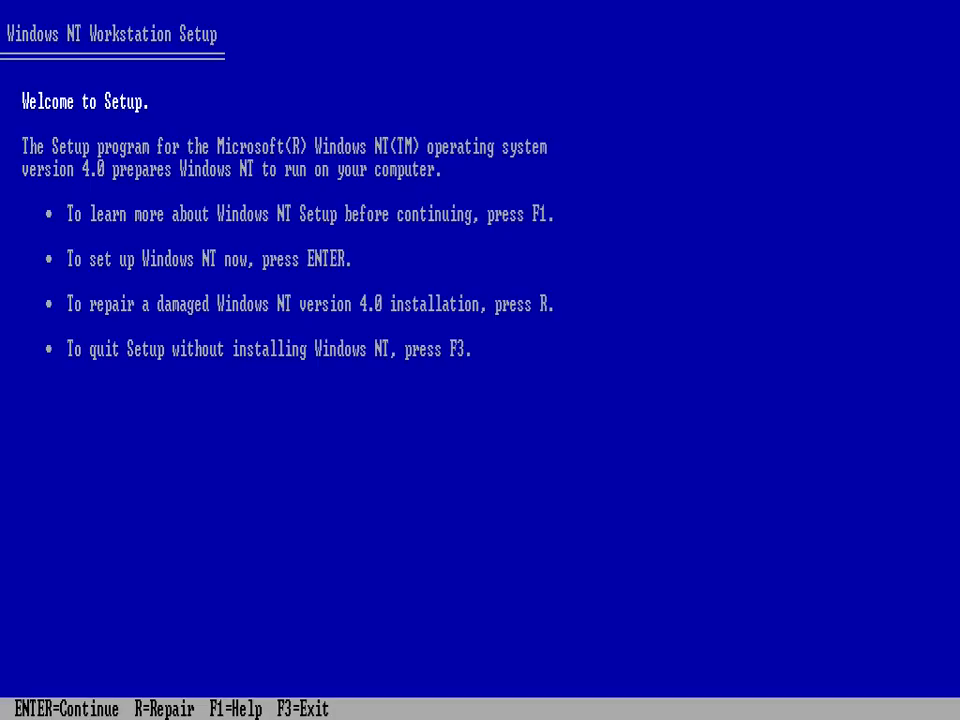
# - Proceed with setting up Windows NT using the recognized mass storage devices, and agree to the licensing agreement after paging to its end
pyautogui.press('Return')
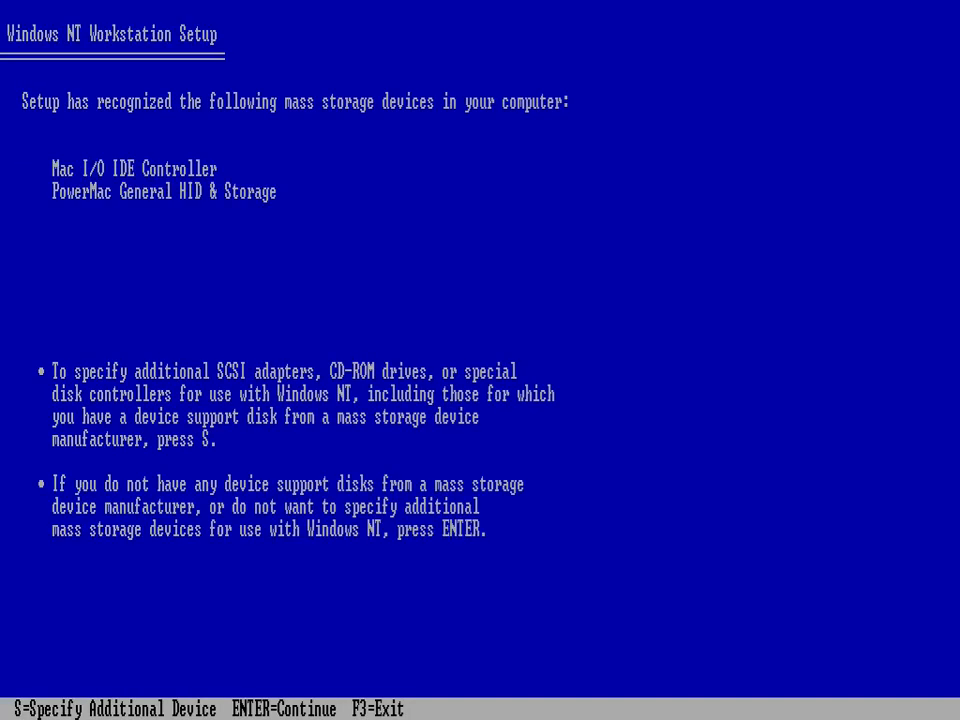
pyautogui.press('Return')
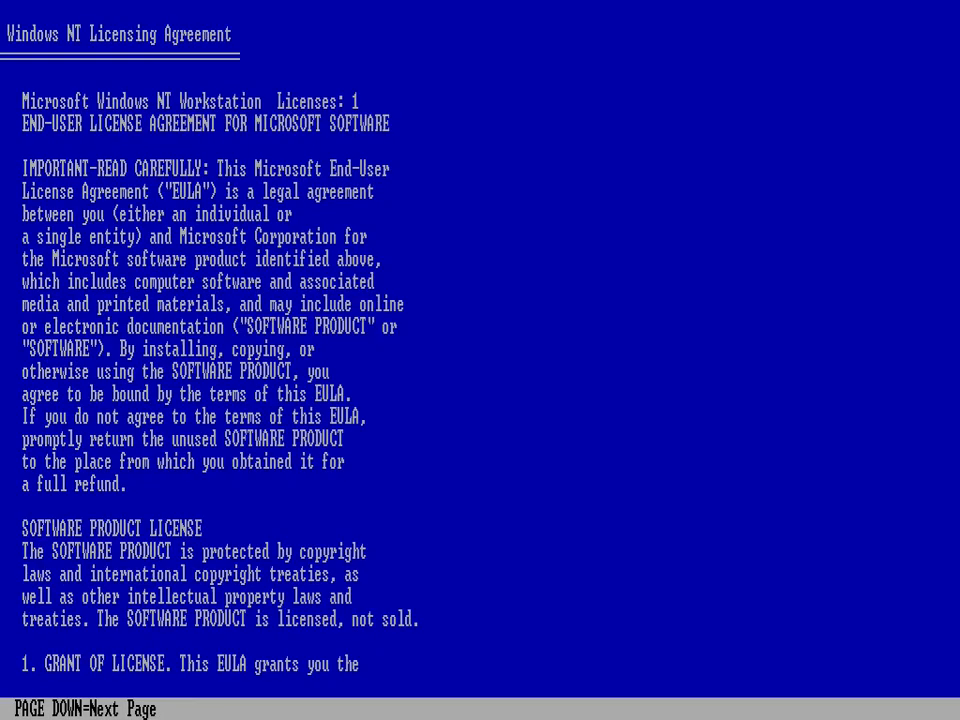
pyautogui.press('pagedown')
pyautogui.press('pagedown')
pyautogui.press('pagedown')
pyautogui.press('pagedown')
pyautogui.press('pagedown')
pyautogui.press('pagedown')
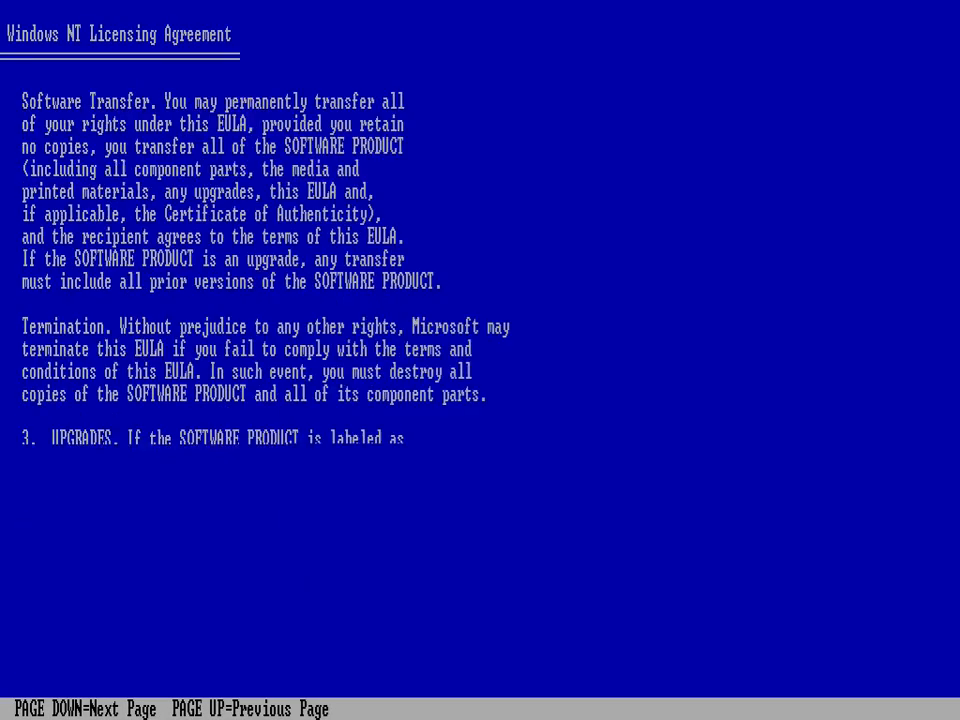
pyautogui.press('pagedown')
pyautogui.press('pagedown')
pyautogui.press('pagedown')
pyautogui.press('pagedown')
pyautogui.press('pagedown')
pyautogui.press('pagedown')
pyautogui.press('pagedown')
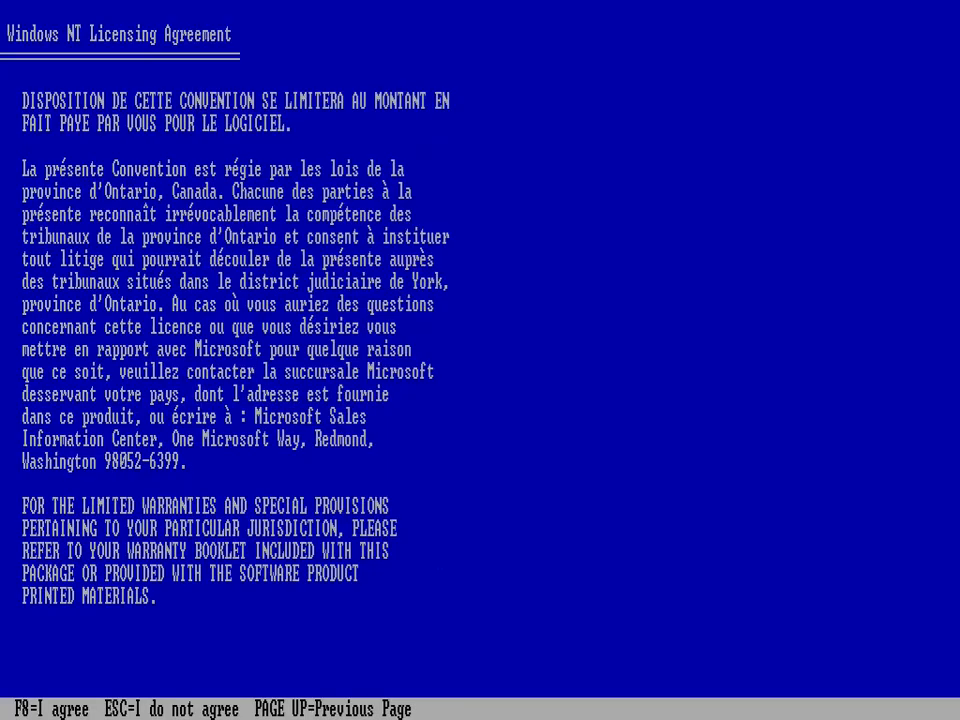
pyautogui.press('F8')
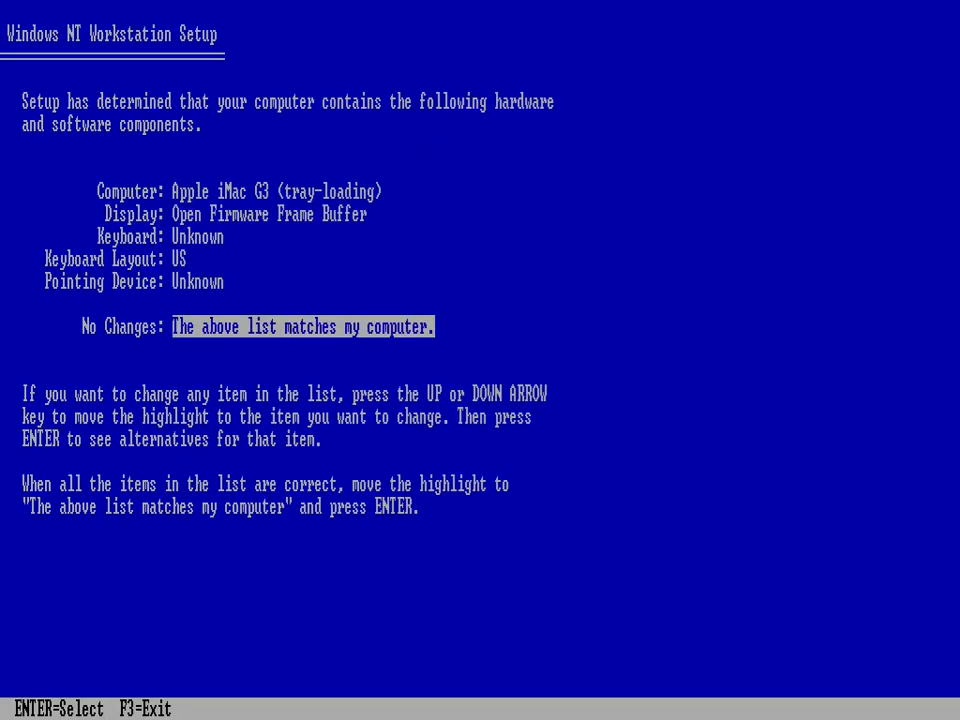
# - Change the keyboard type to XT, AT, or Enhanced Keyboard (83-104 keys) in the hardware component list
pyautogui.press('Up')
pyautogui.press('Up')
pyautogui.press('Up')
pyautogui.press('Up')
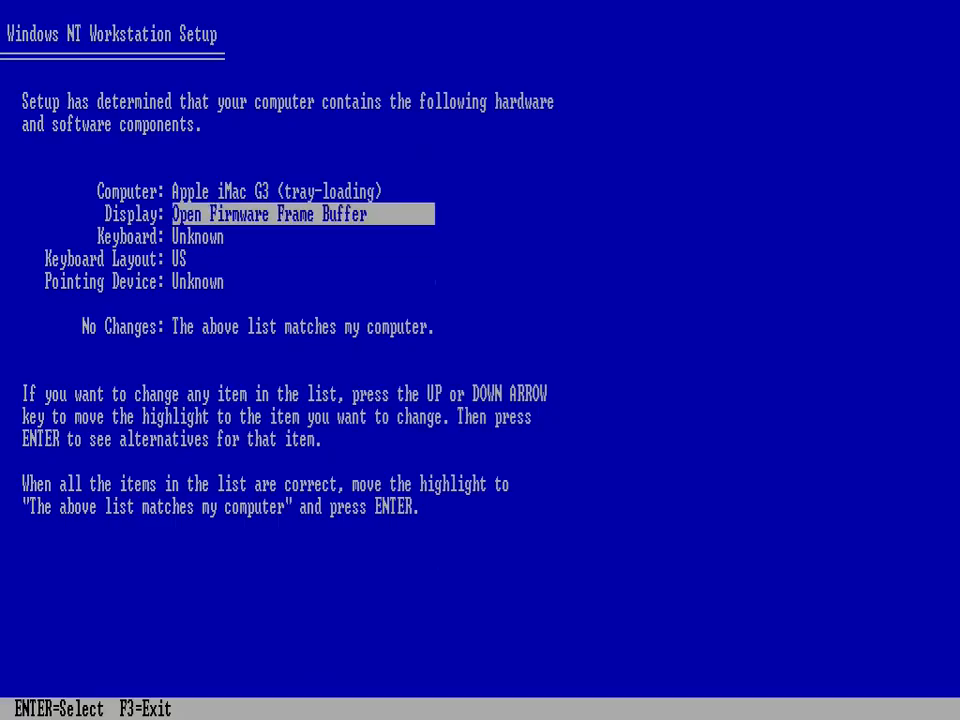
pyautogui.press('Down')
pyautogui.press('Return')
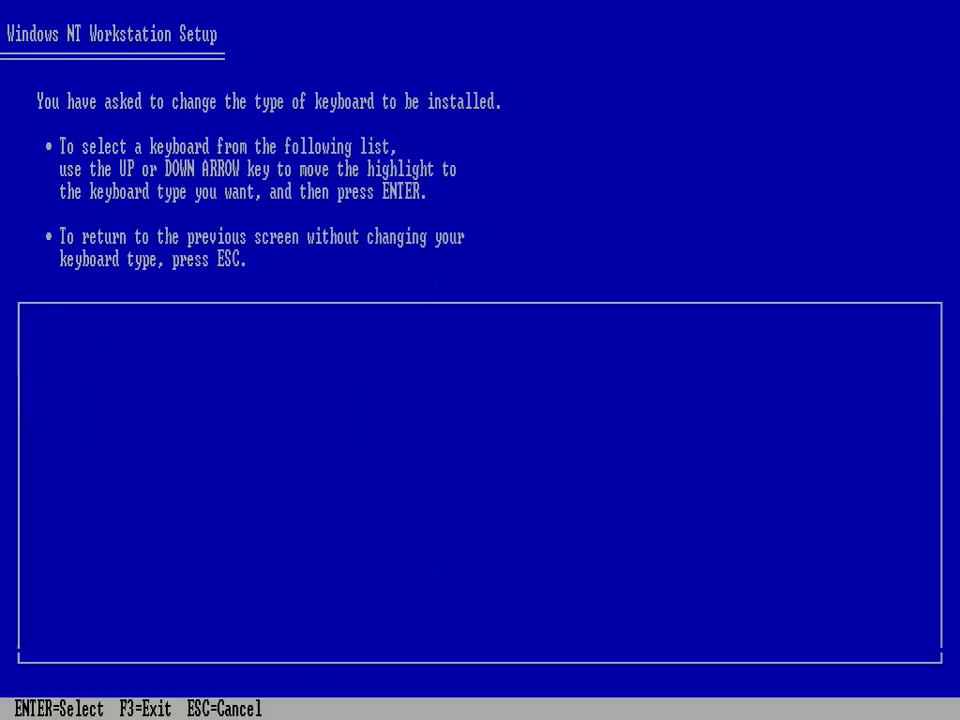
pyautogui.press('Up')
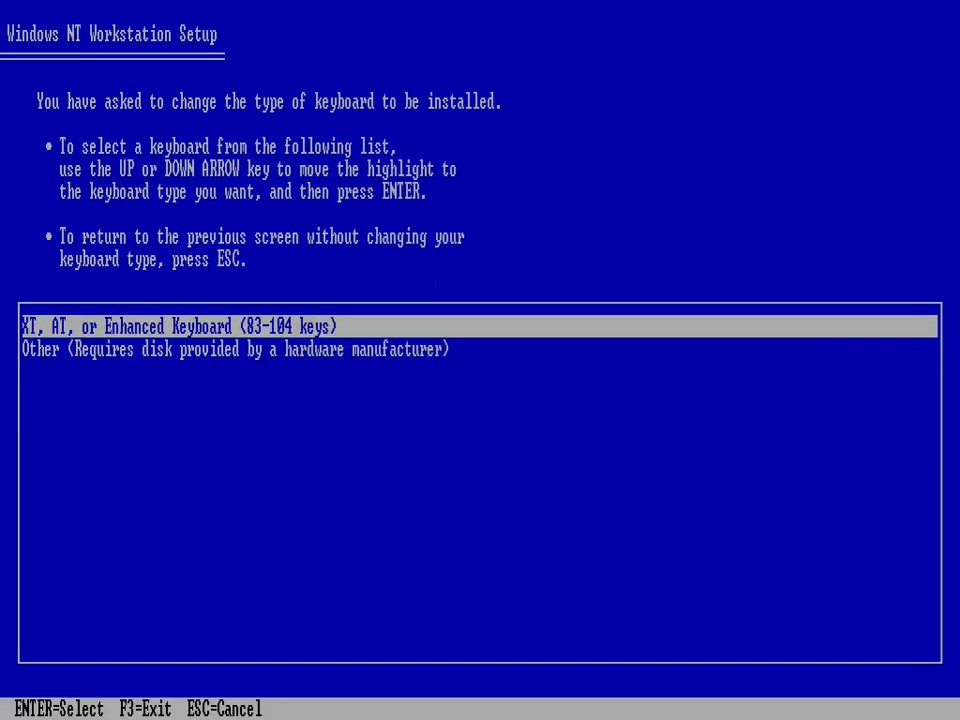
pyautogui.press('Return')
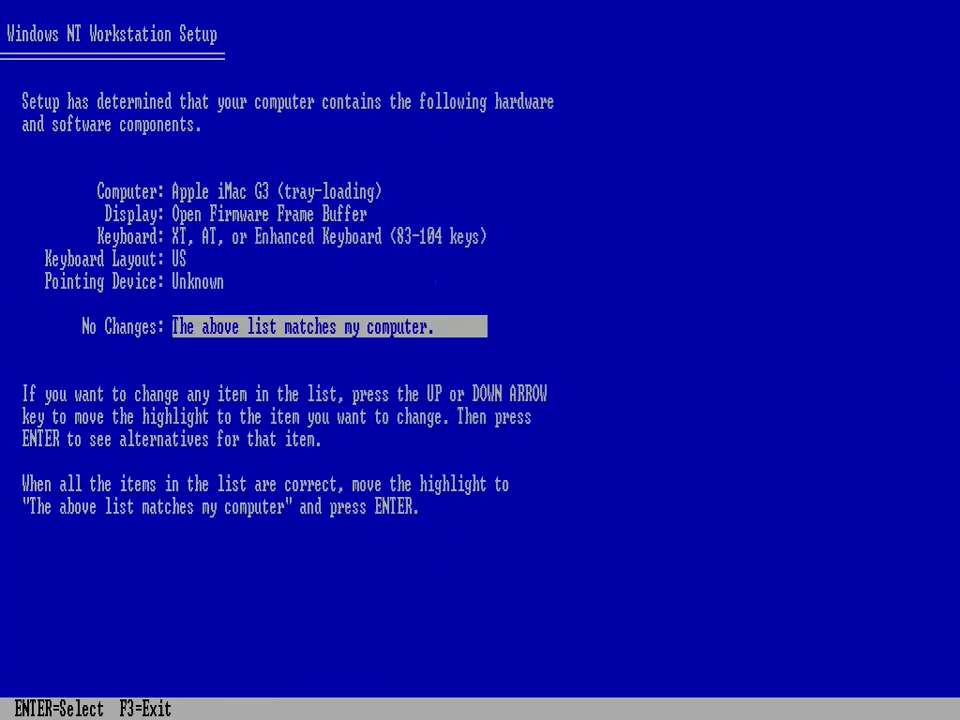
# - Set the pointing device to No Mouse or Other Pointing Device and accept the hardware component list
pyautogui.press('Up')
pyautogui.press('Return')
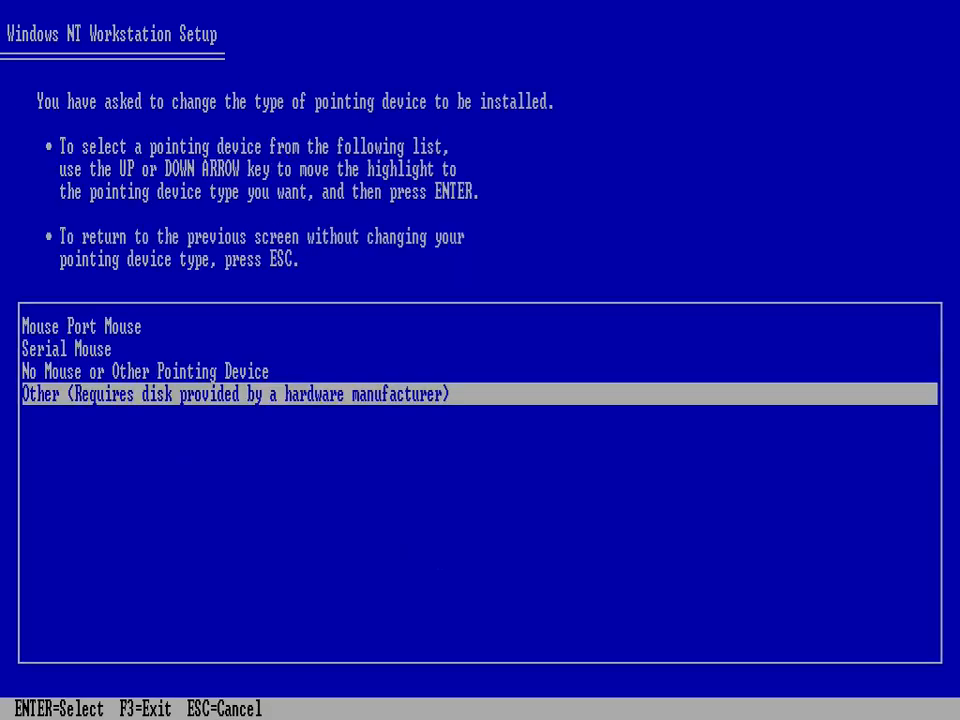
pyautogui.press('Up')
pyautogui.press('Return')
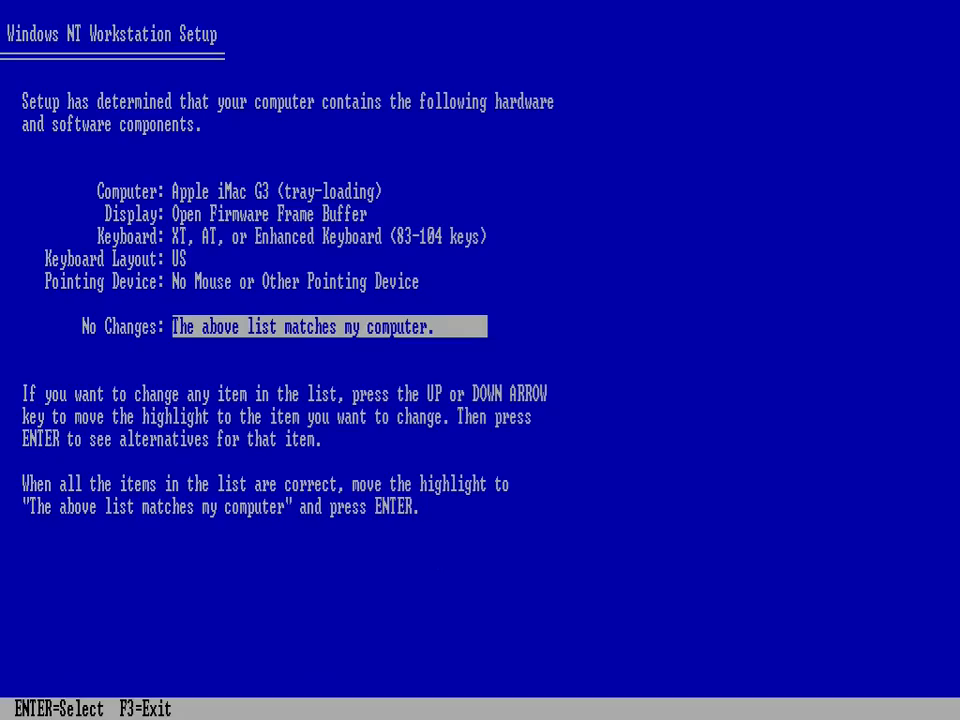
pyautogui.press('Return')
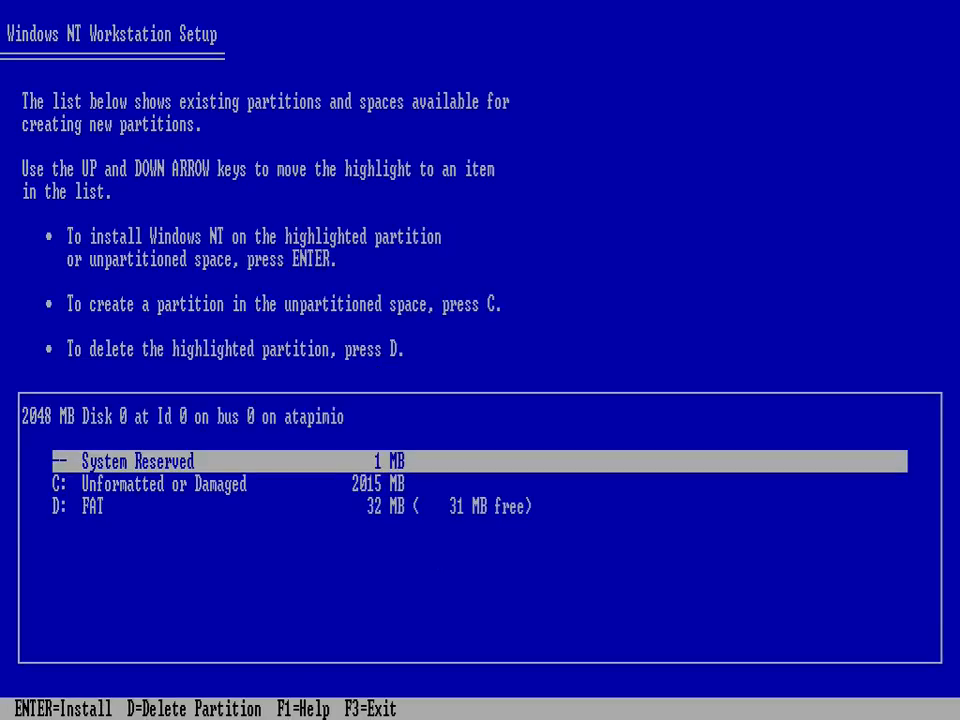
# - Choose the 2015 MB C: partition for the Windows NT installation and format it with the NTFS file system
pyautogui.press('Down')
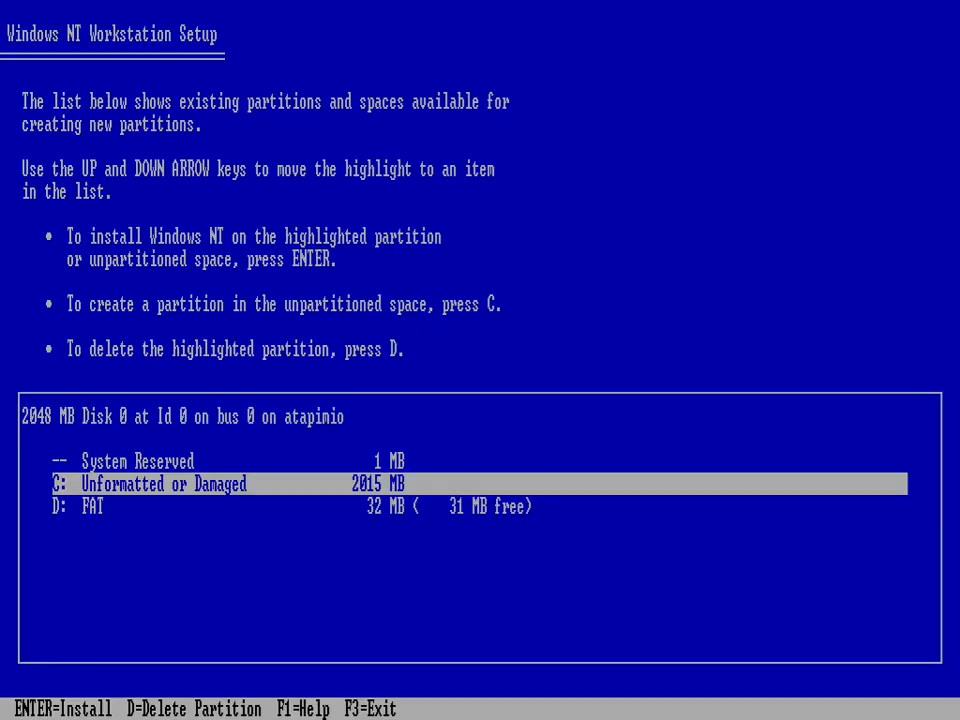
pyautogui.press('Return')
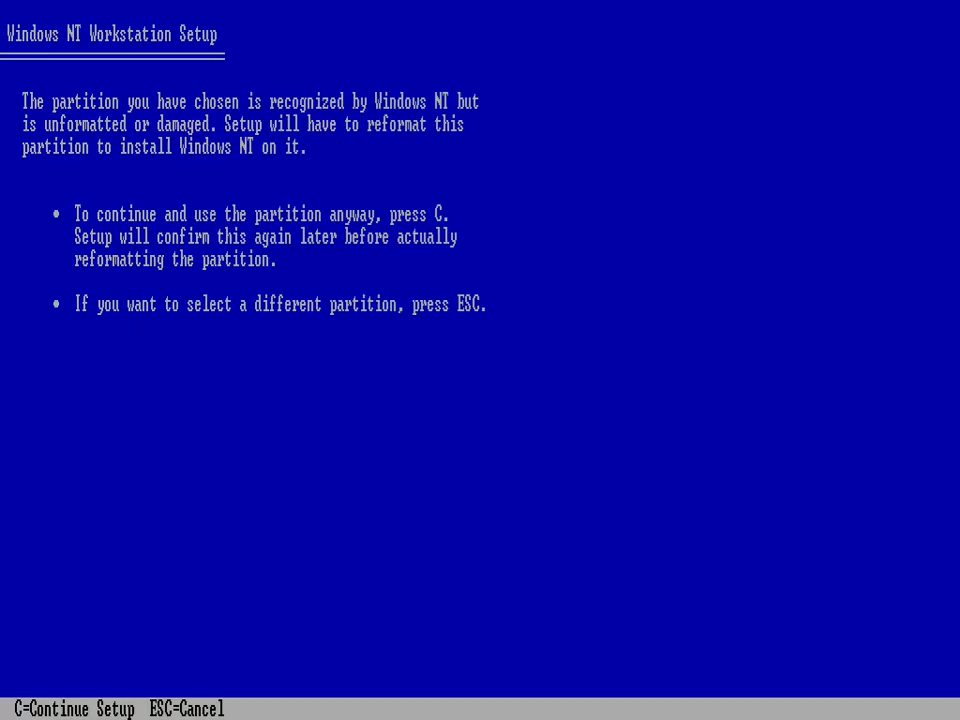
pyautogui.press('c')
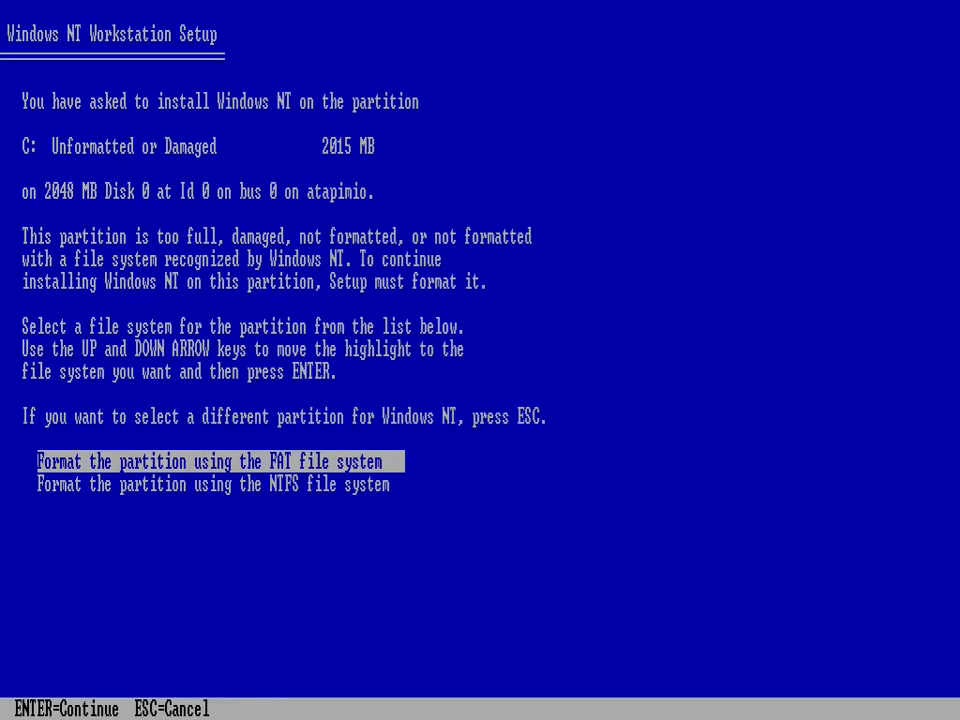
pyautogui.press('Down')
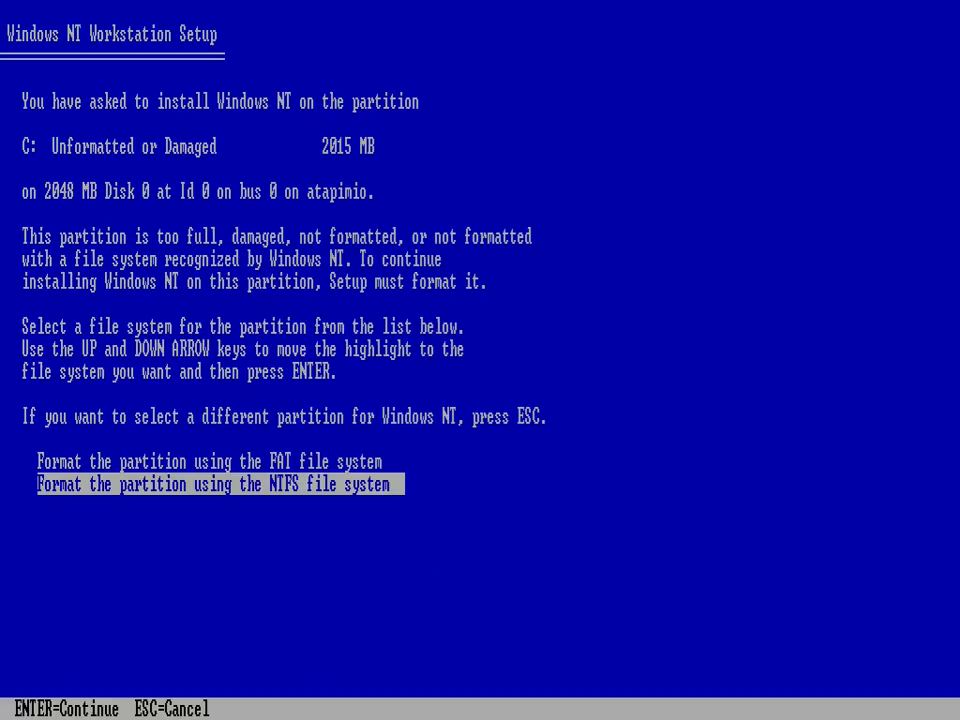
pyautogui.press('Return')
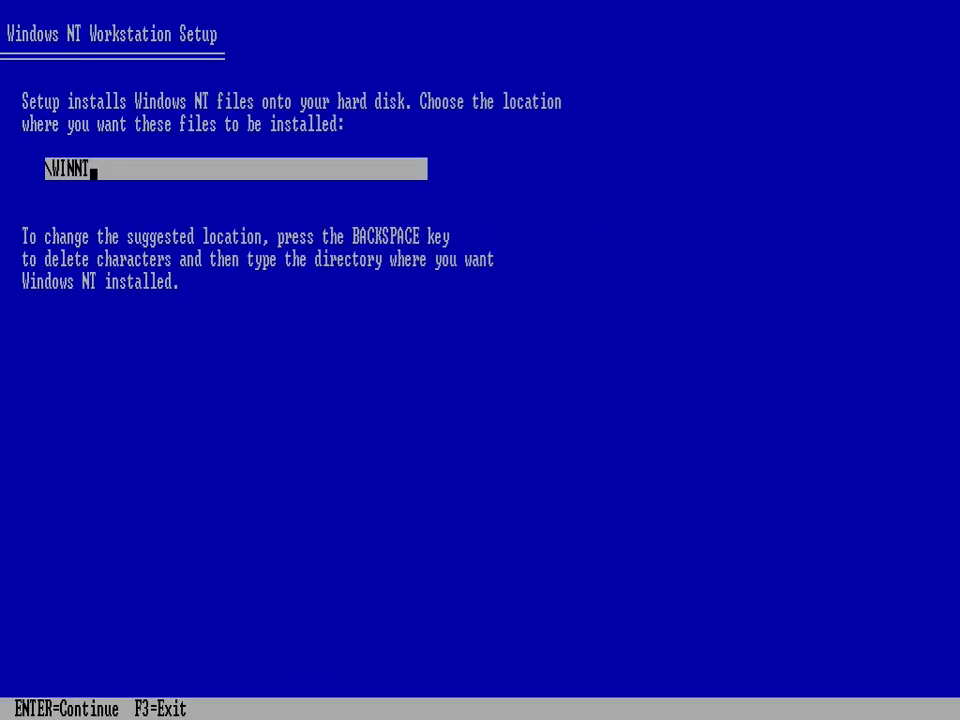
# - Accept \WINNT as the installation directory and run the exhaustive secondary examination of the hard disks
pyautogui.press('Return')
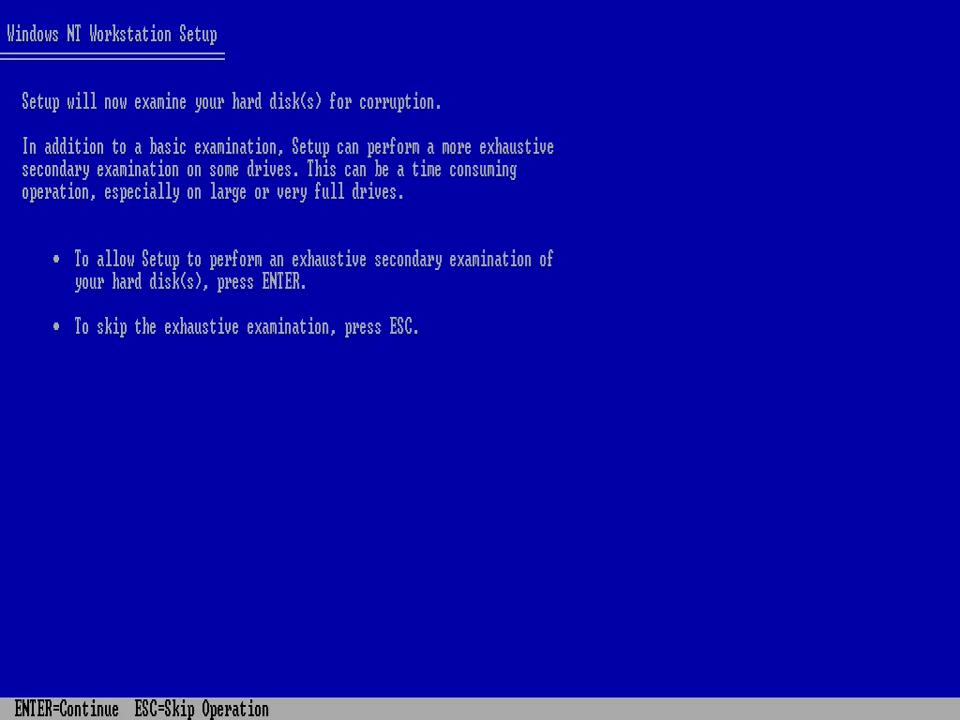
pyautogui.press('Return')
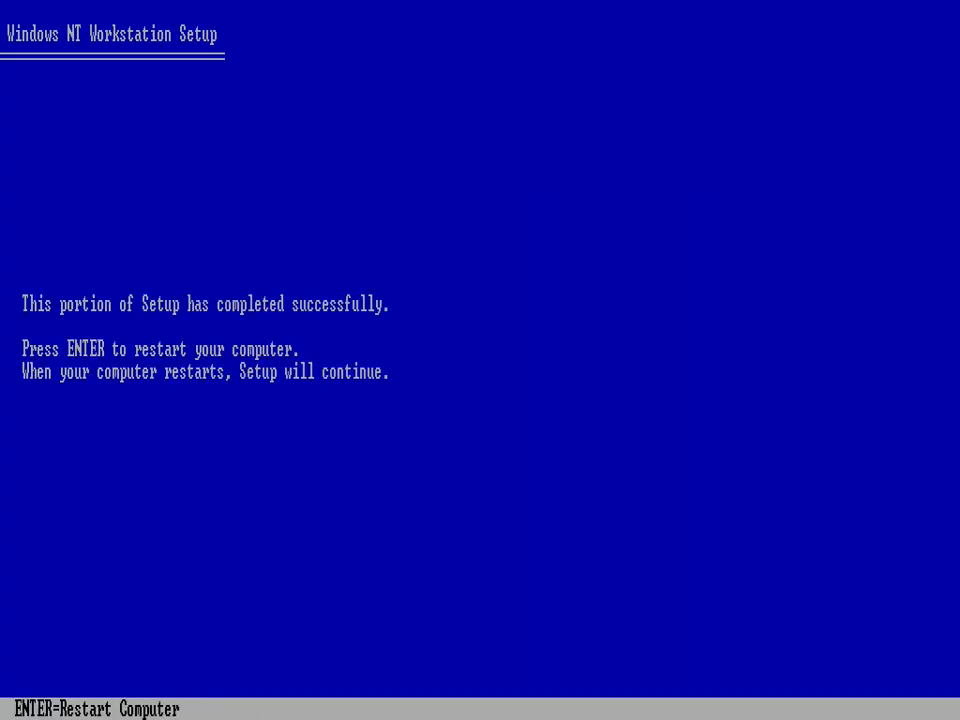
# - Restart the computer into Windows NT Workstation Version 4.00 and choose the Custom kind of setup
pyautogui.press('Return')
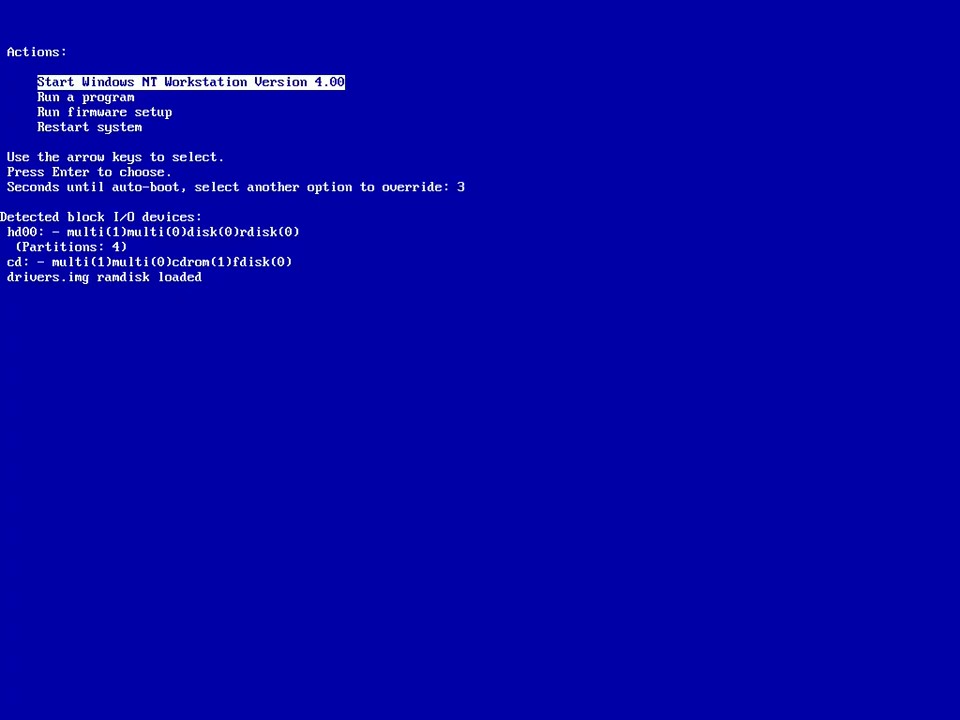
pyautogui.press('Return')
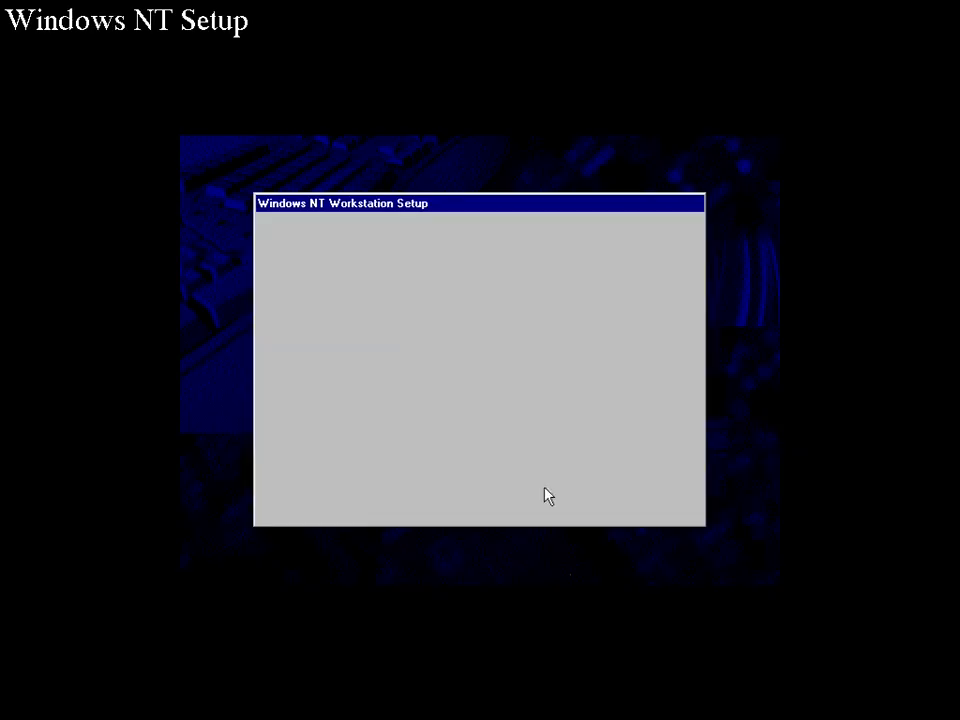
pyautogui.click(577, 505)
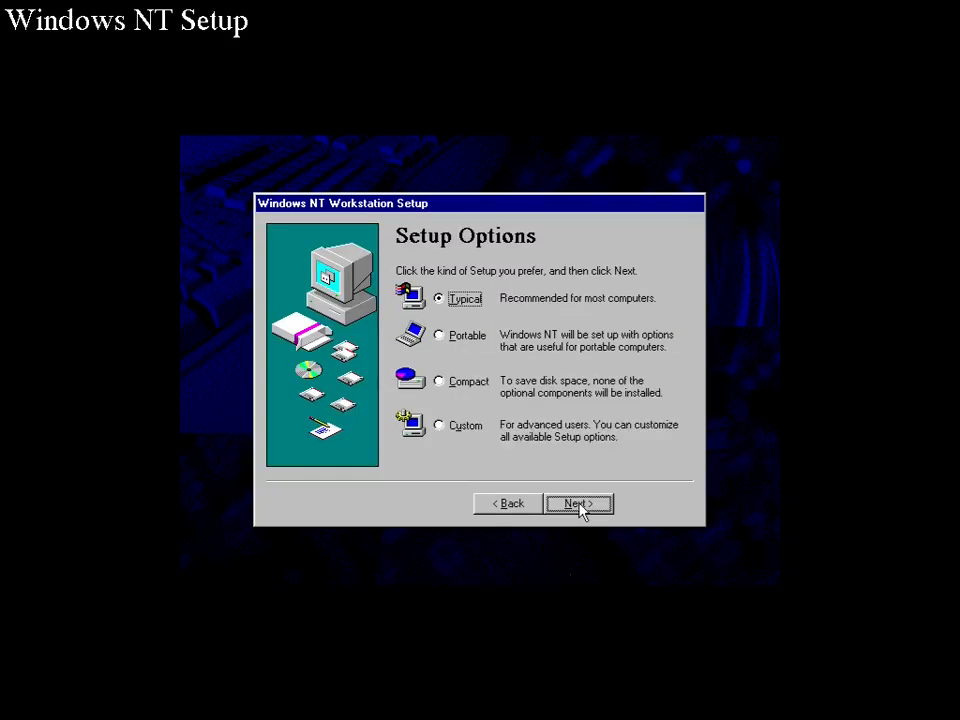
pyautogui.click(451, 427)
pyautogui.click(566, 503)
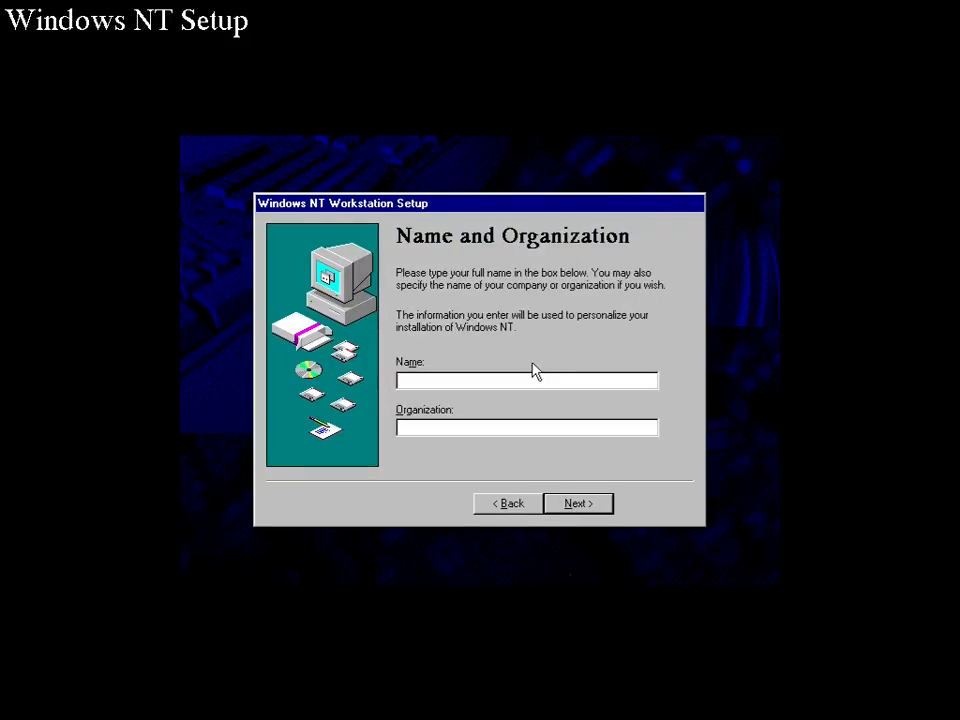
# - Enter None as both the name and the organization, and name the computer WINNT4PPC
pyautogui.write('None')
pyautogui.press('Tab')
pyautogui.write('None')
pyautogui.click(574, 505)
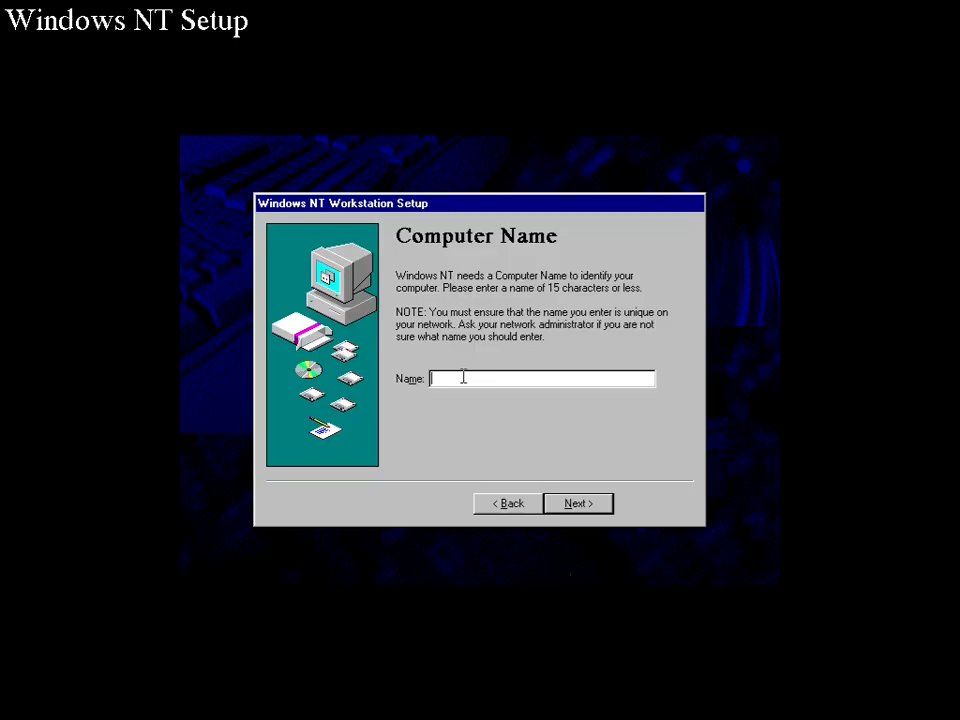
pyautogui.write('WINNT4PPC')
pyautogui.click(591, 513)
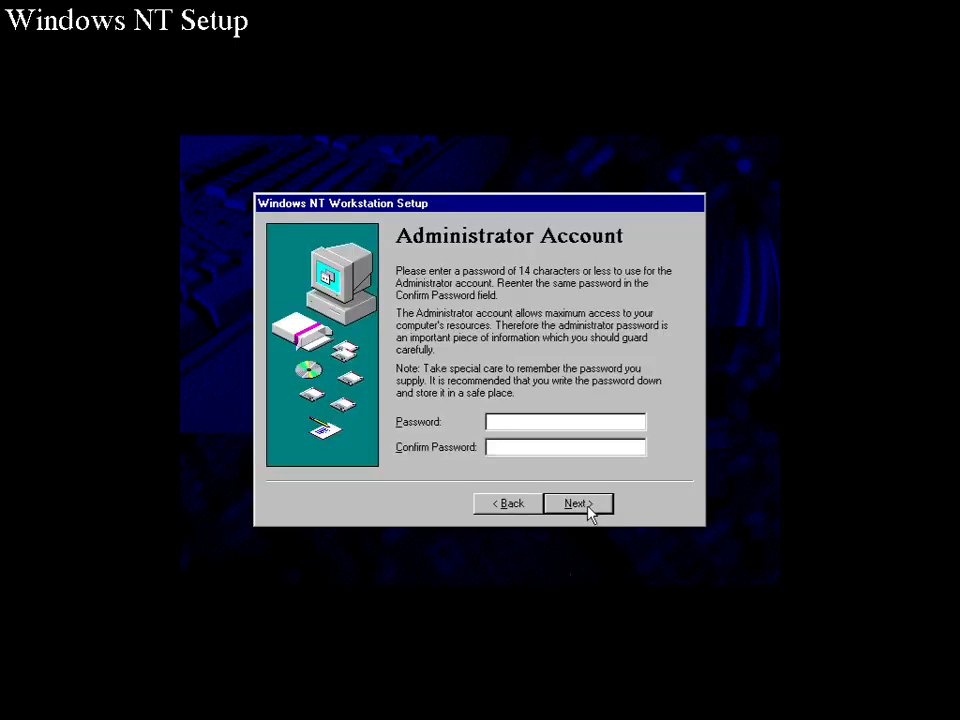
# - Enter and confirm the Administrator account password, and choose not to create an emergency repair disk
pyautogui.write('*******')
pyautogui.press('Tab')
pyautogui.write('********')
pyautogui.click(589, 510)
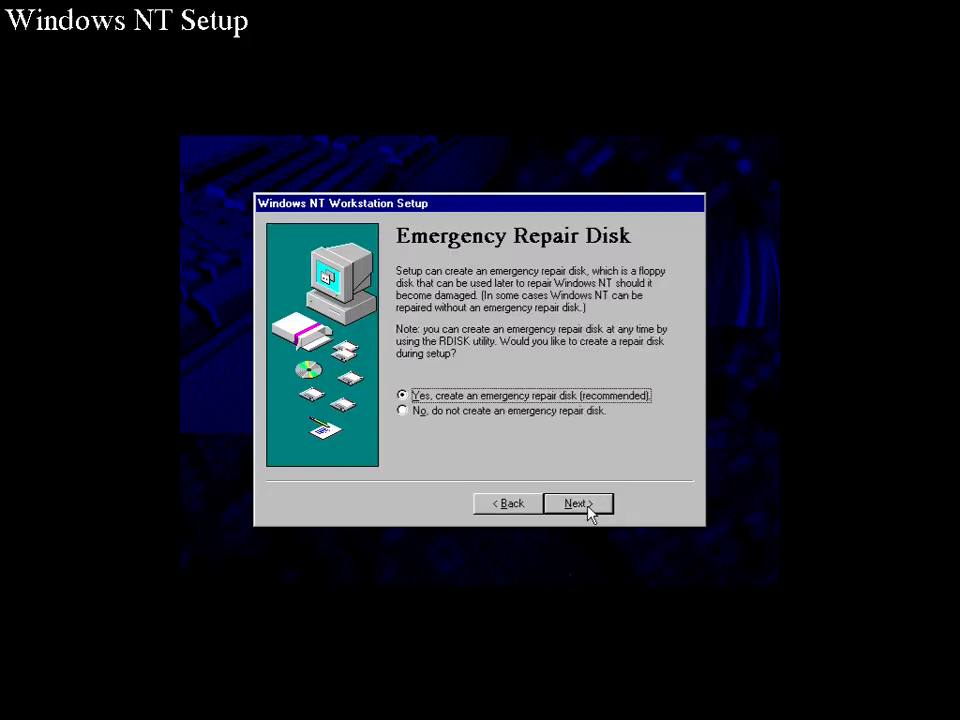
pyautogui.click(537, 418)
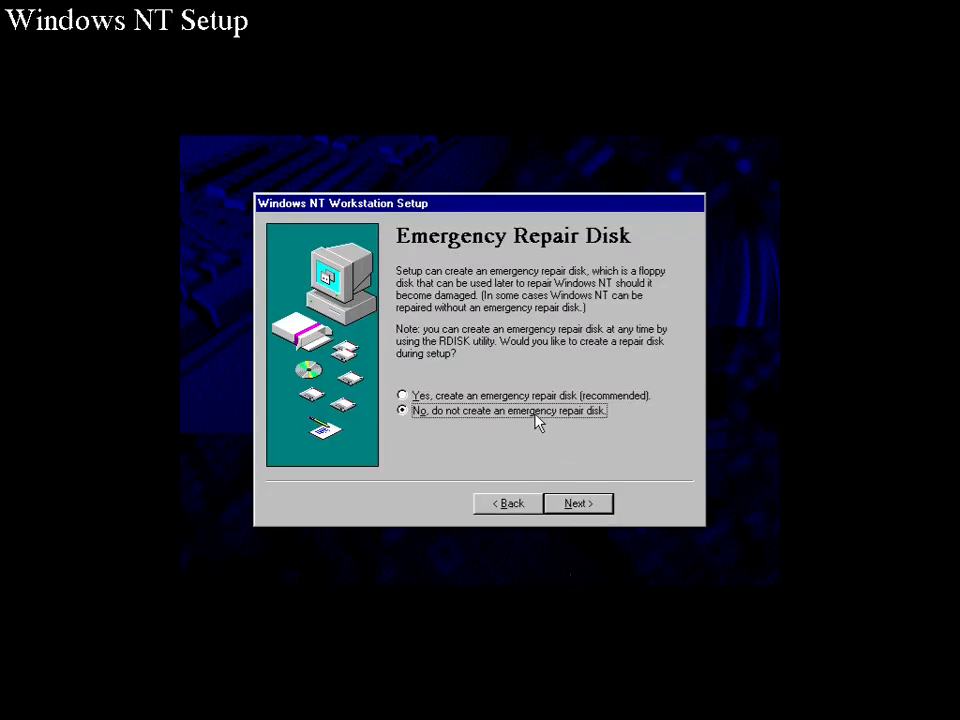
pyautogui.click(563, 506)
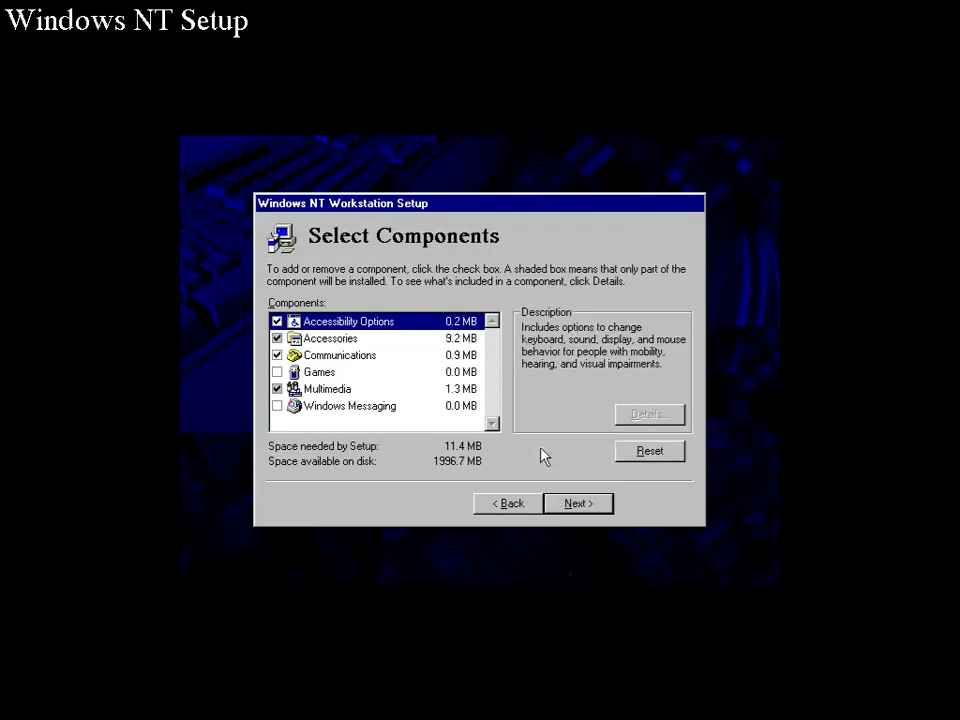
# - Include the complete Accessories, Games, Multimedia and Windows Messaging components in the installation and accept the component selection
pyautogui.click(284, 341)
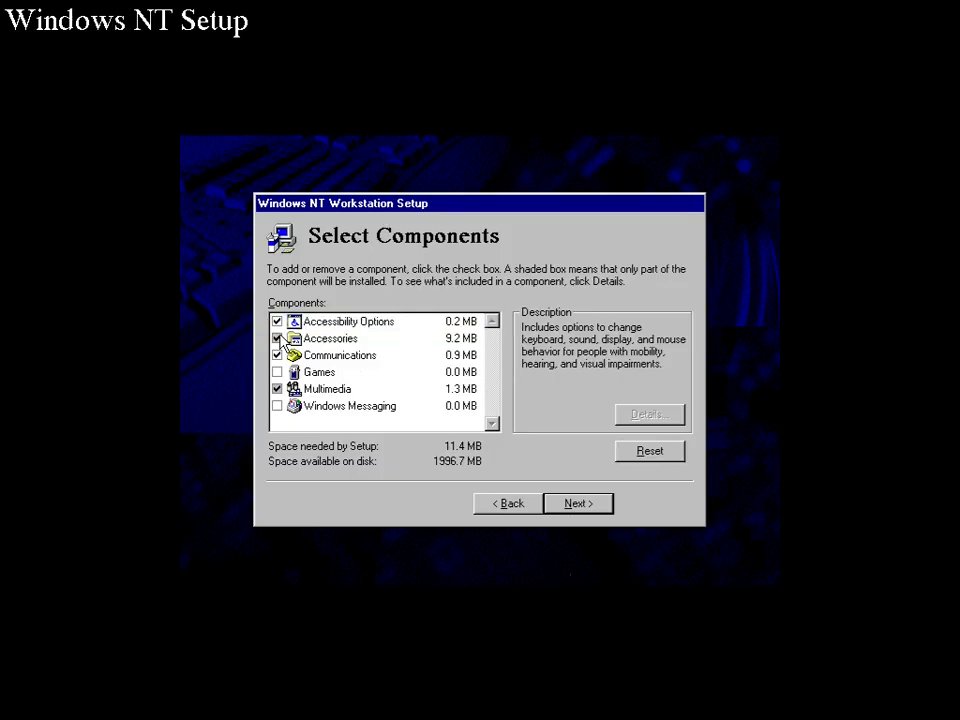
pyautogui.click(277, 339)
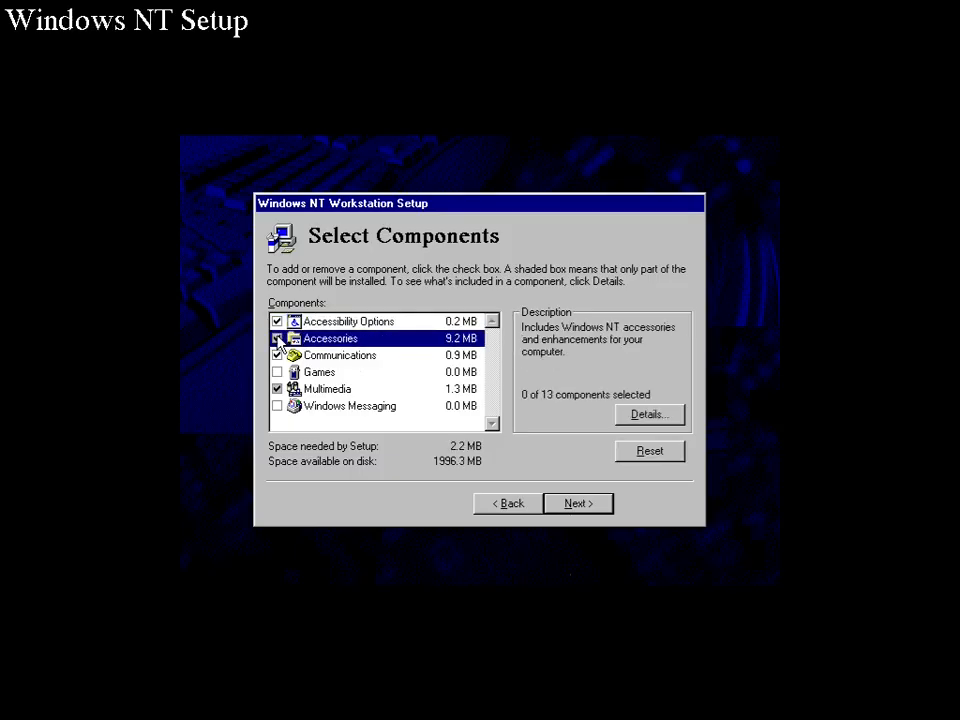
pyautogui.doubleClick(281, 340)
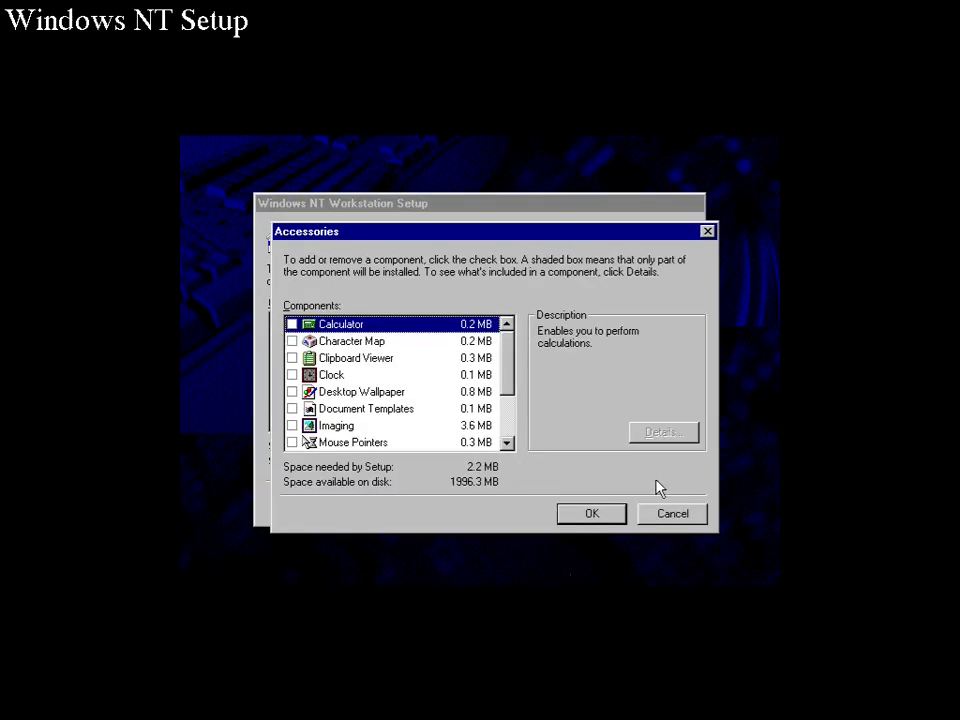
pyautogui.click(669, 514)
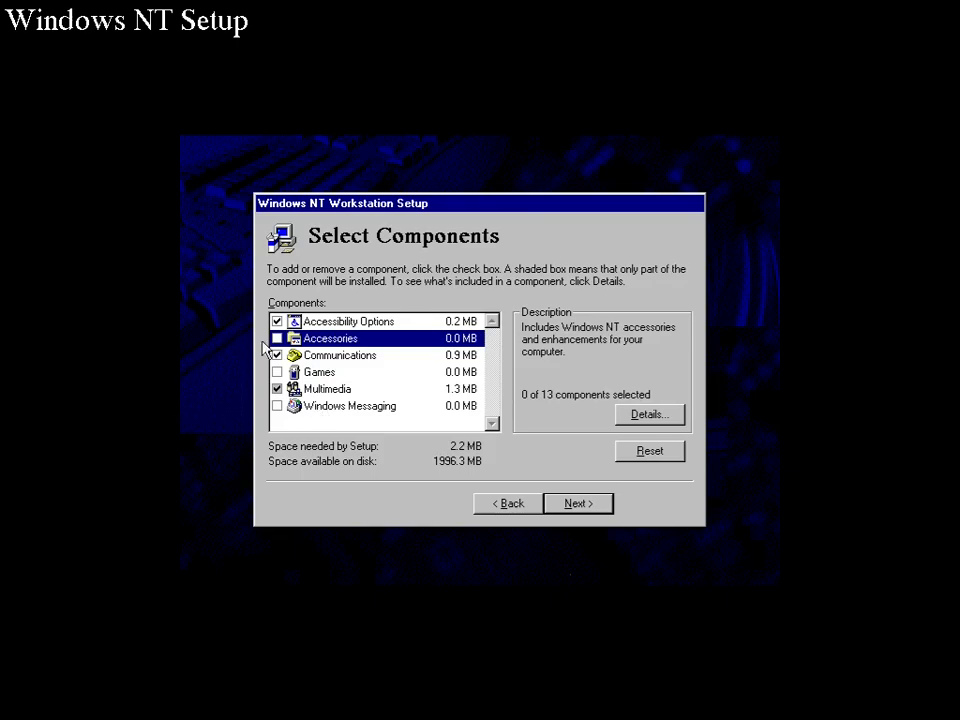
pyautogui.click(277, 339)
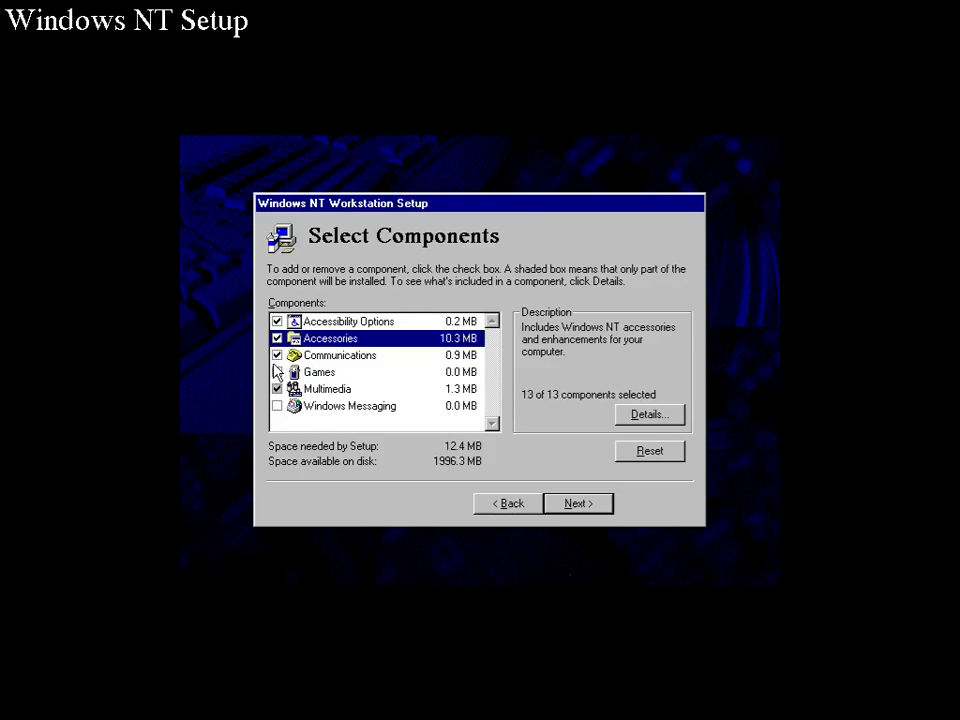
pyautogui.click(277, 372)
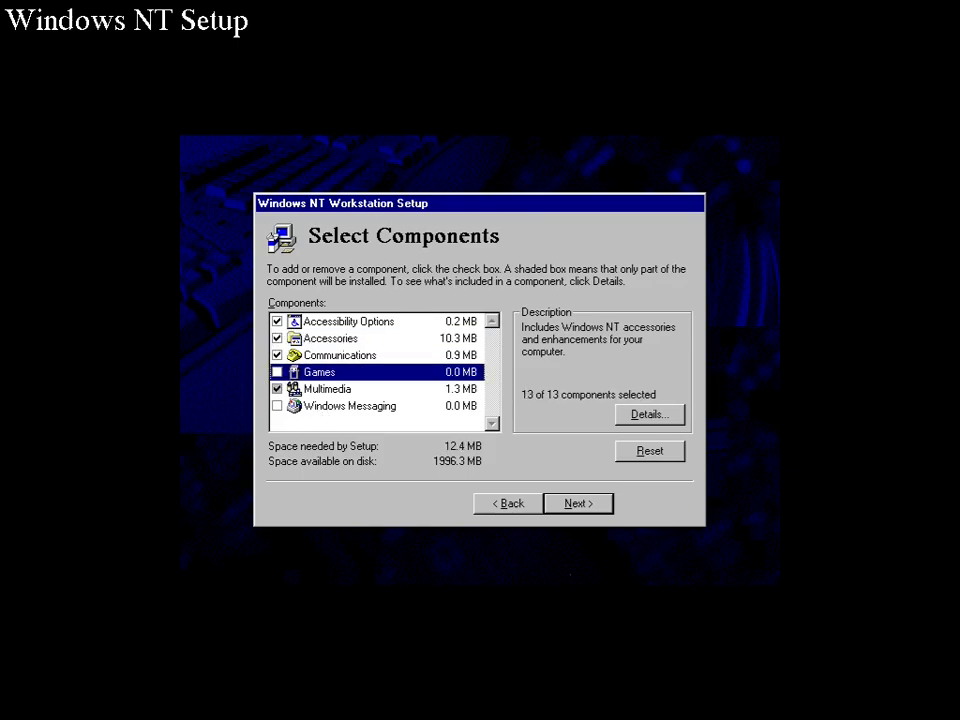
pyautogui.click(277, 389)
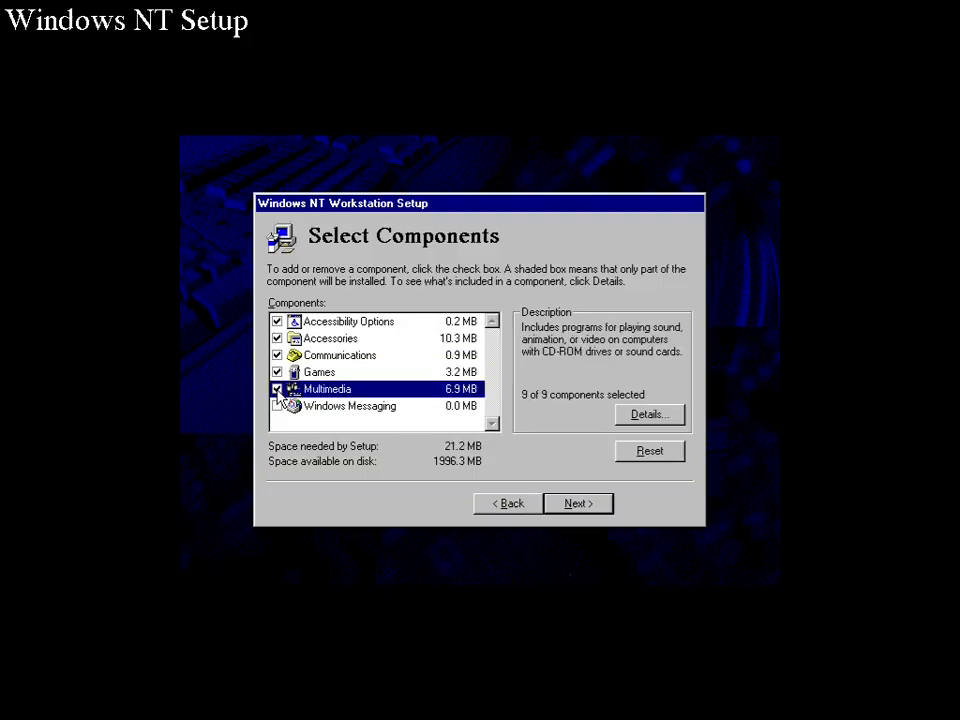
pyautogui.click(278, 407)
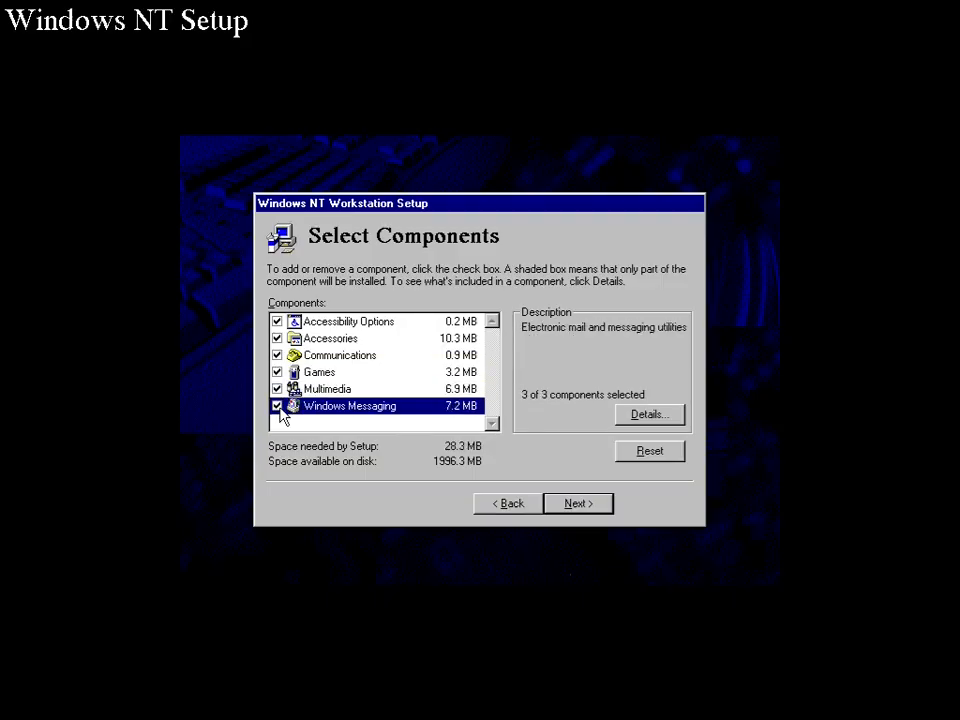
pyautogui.click(574, 506)
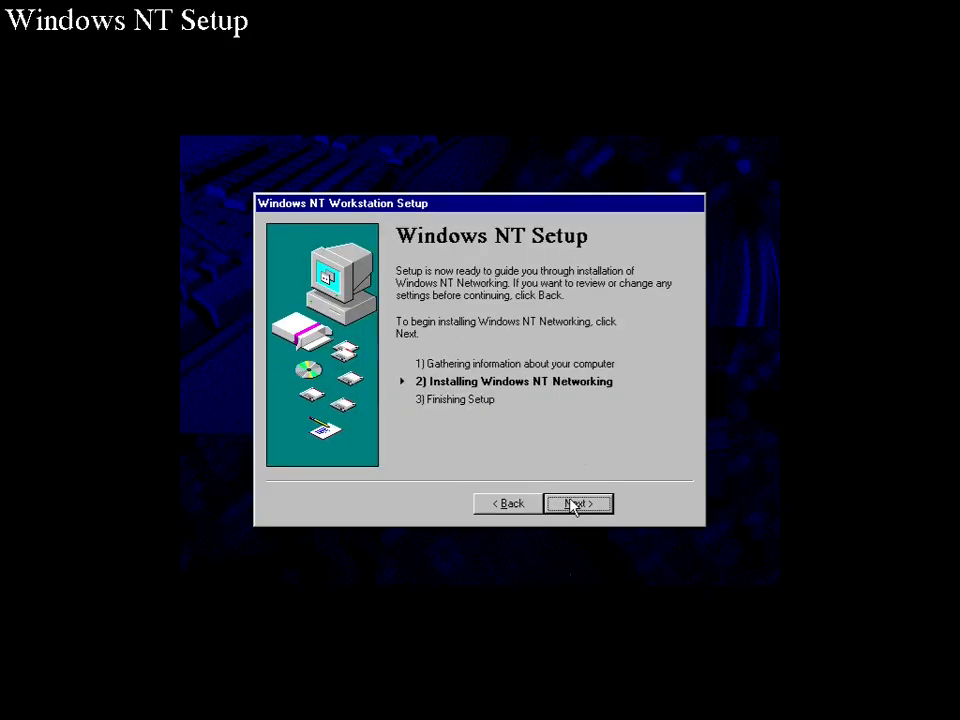
# - Choose not to connect this computer to a network at this time and continue into the finishing stage of setup
pyautogui.click(576, 504)
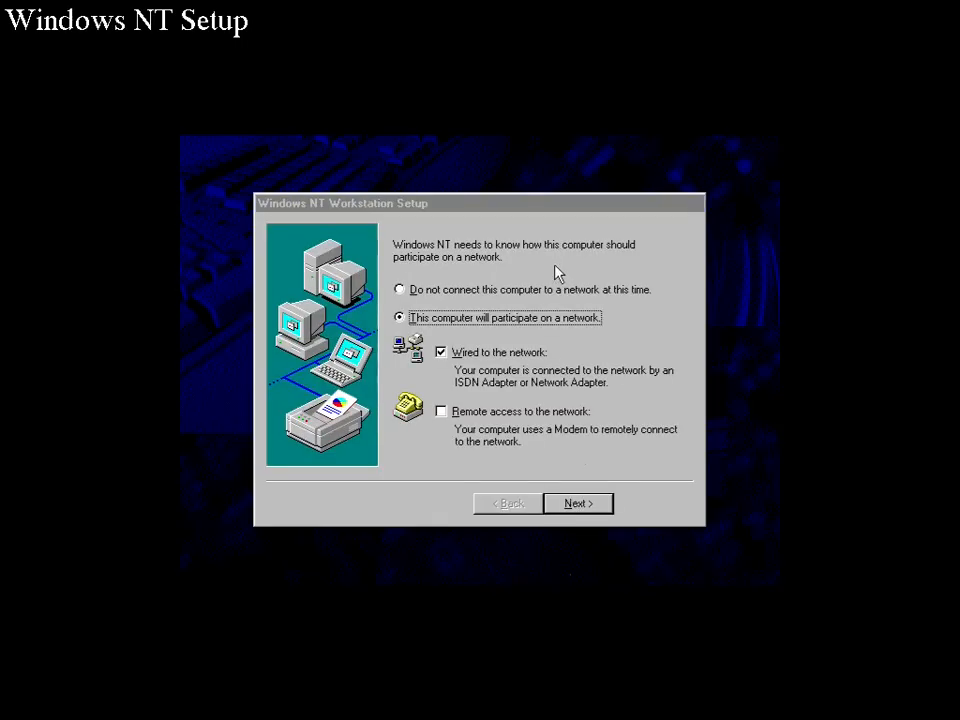
pyautogui.click(556, 290)
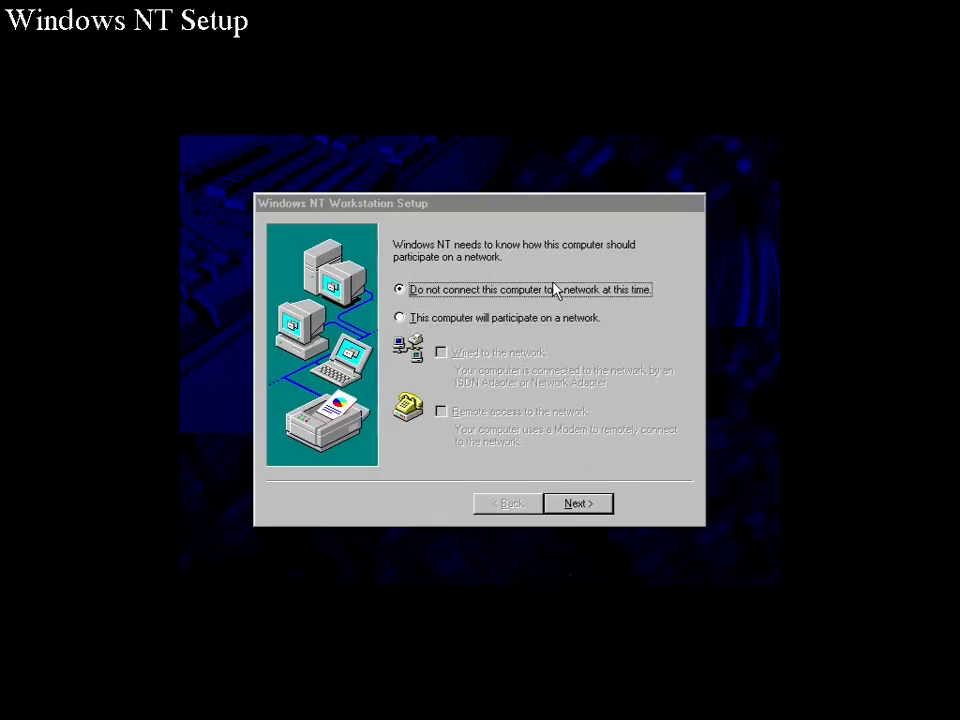
pyautogui.click(578, 505)
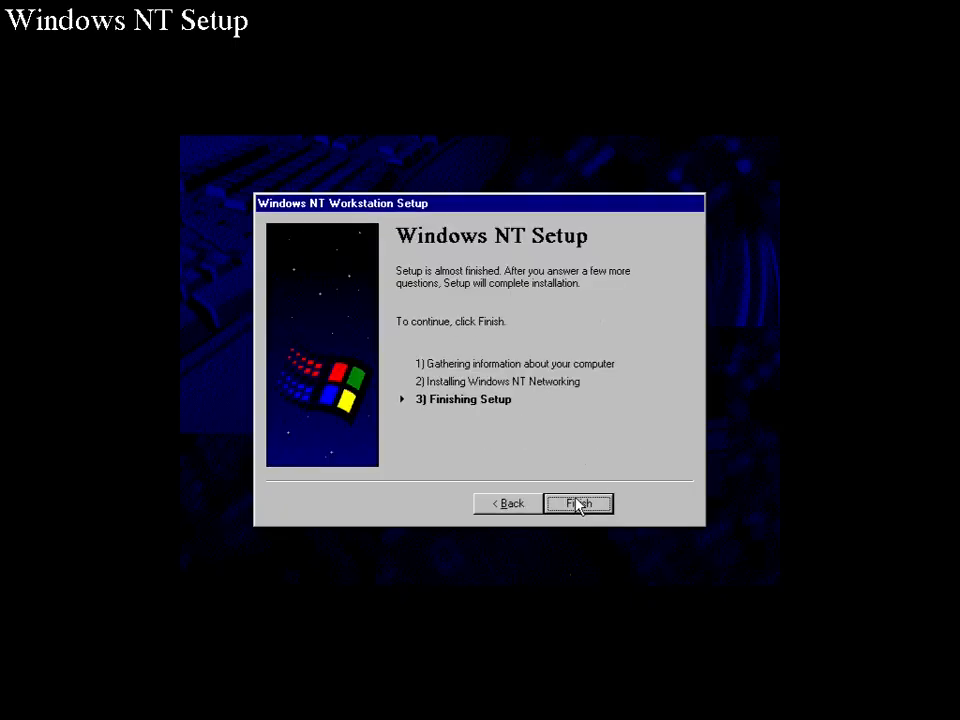
pyautogui.click(578, 505)
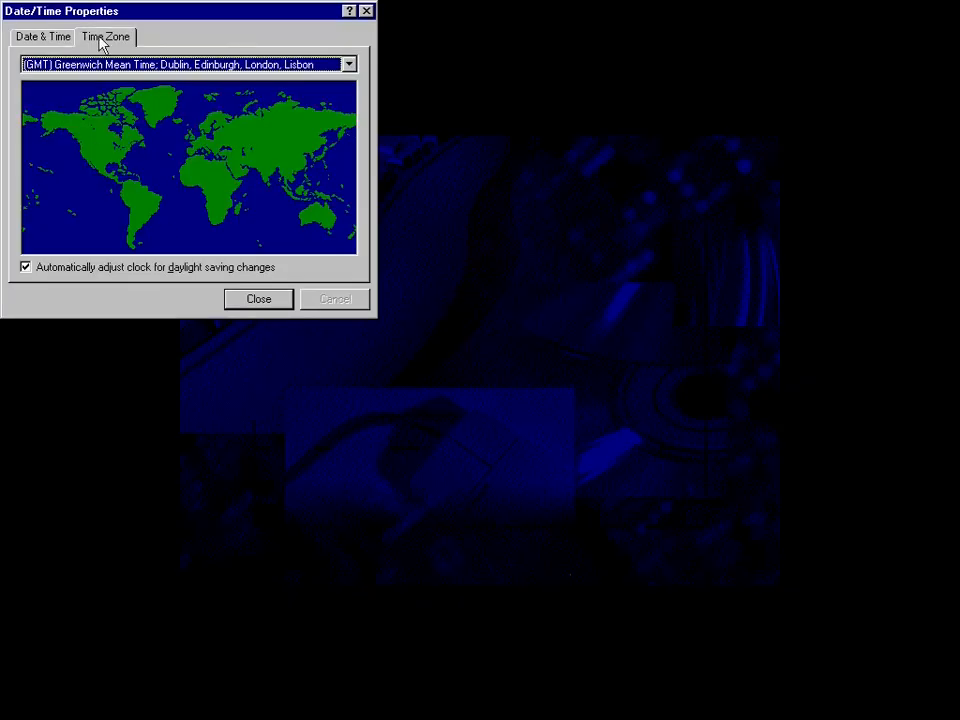
# - Set the time zone to (GMT+08:00) Hong Kong, Perth, Singapore, Taipei
pyautogui.click(350, 67)
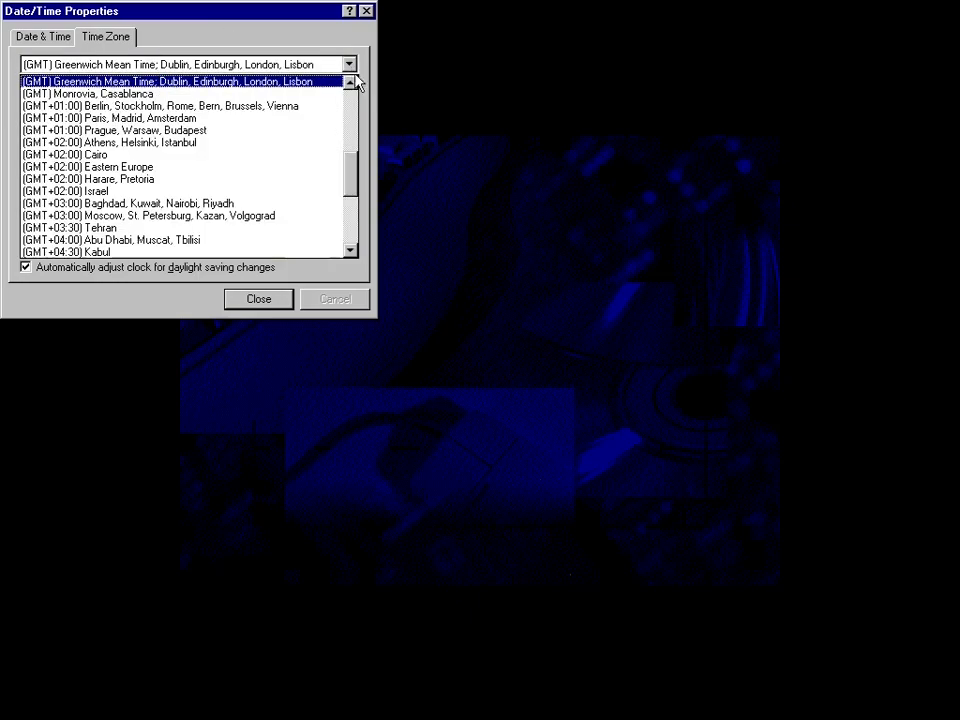
pyautogui.moveTo(355, 176); pyautogui.dragTo(354, 201)
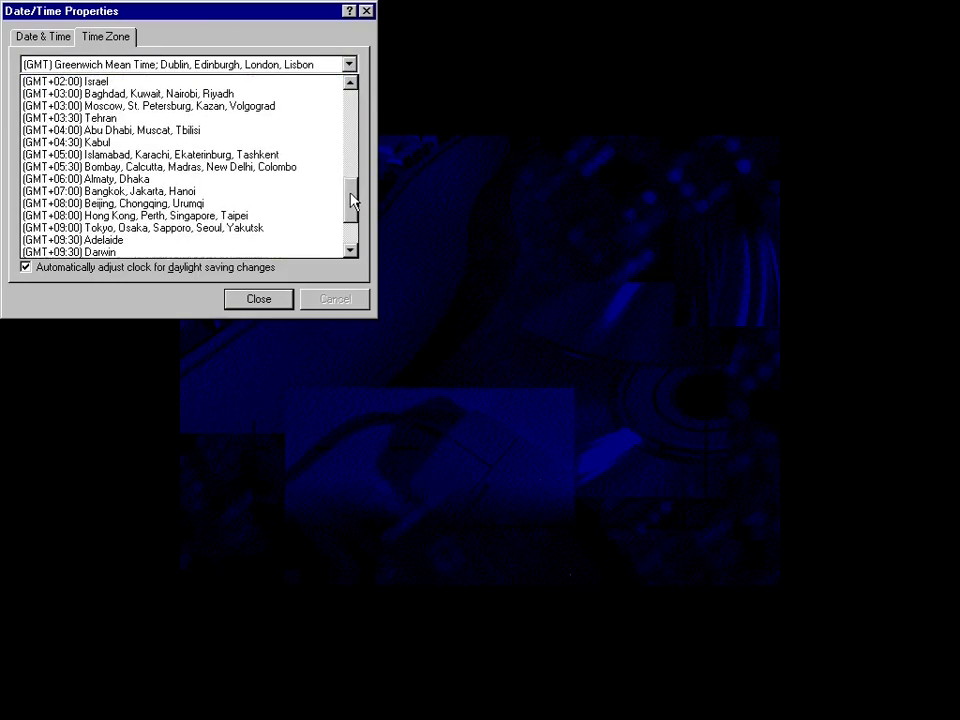
pyautogui.click(313, 217)
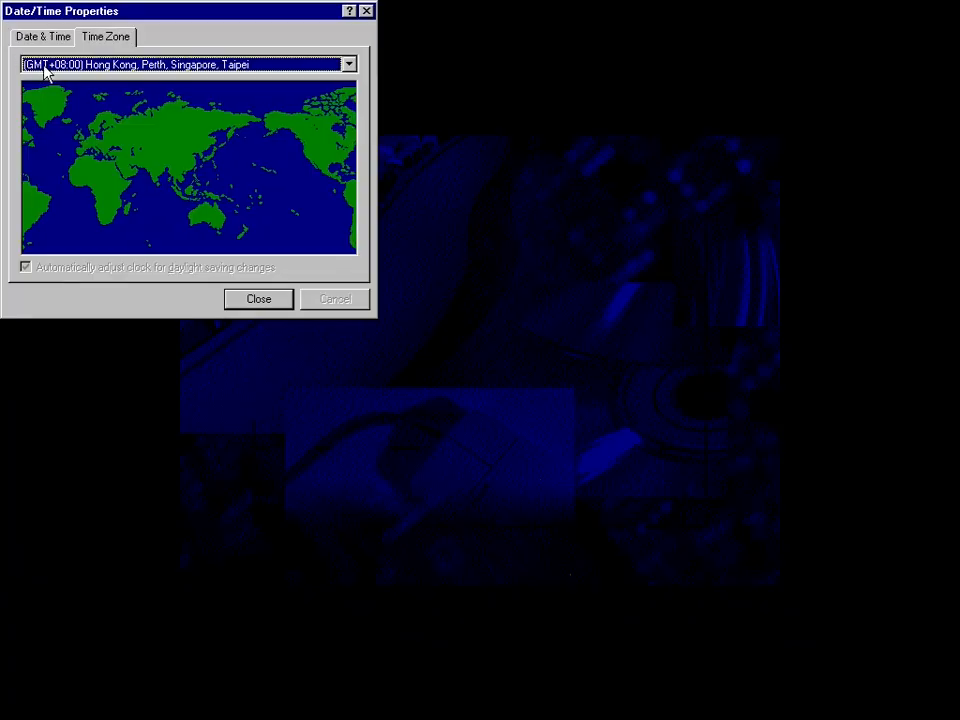
# - Close the time zone settings and accept the detected display adapter with True Color, 1024 by 768 pixels, Small Fonts and 60 Hertz
pyautogui.click(254, 300)
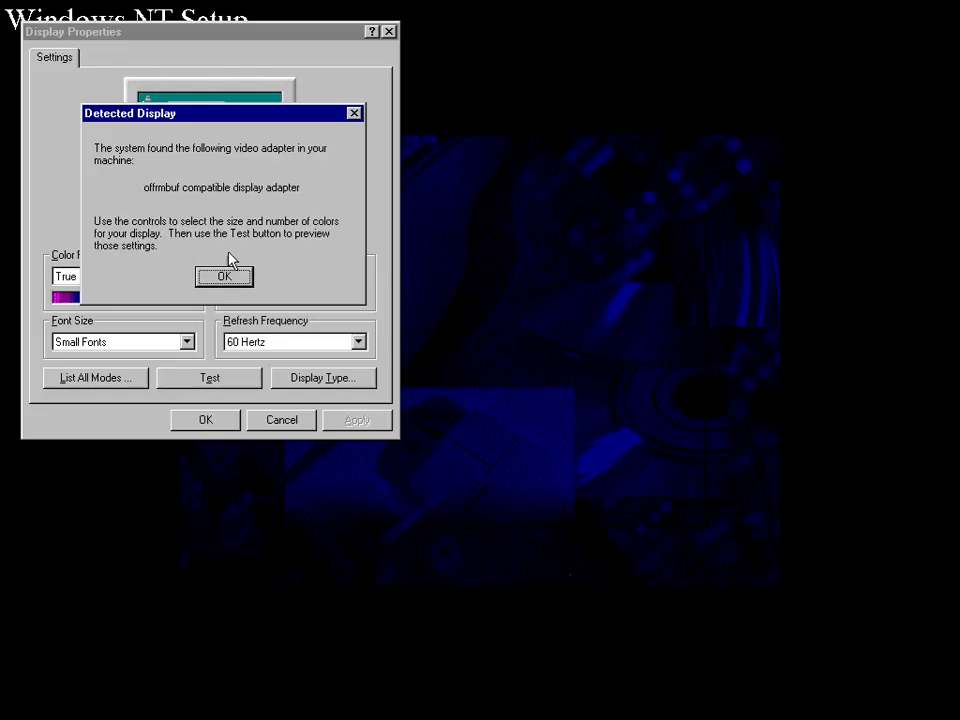
pyautogui.click(225, 282)
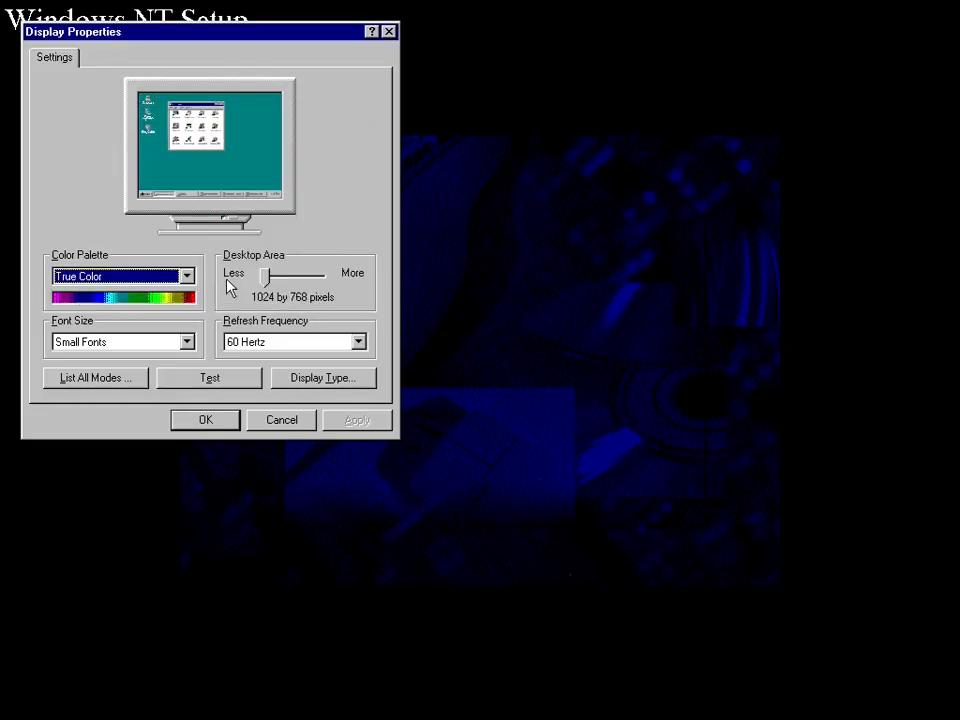
pyautogui.click(188, 275)
pyautogui.click(188, 276)
pyautogui.click(268, 279)
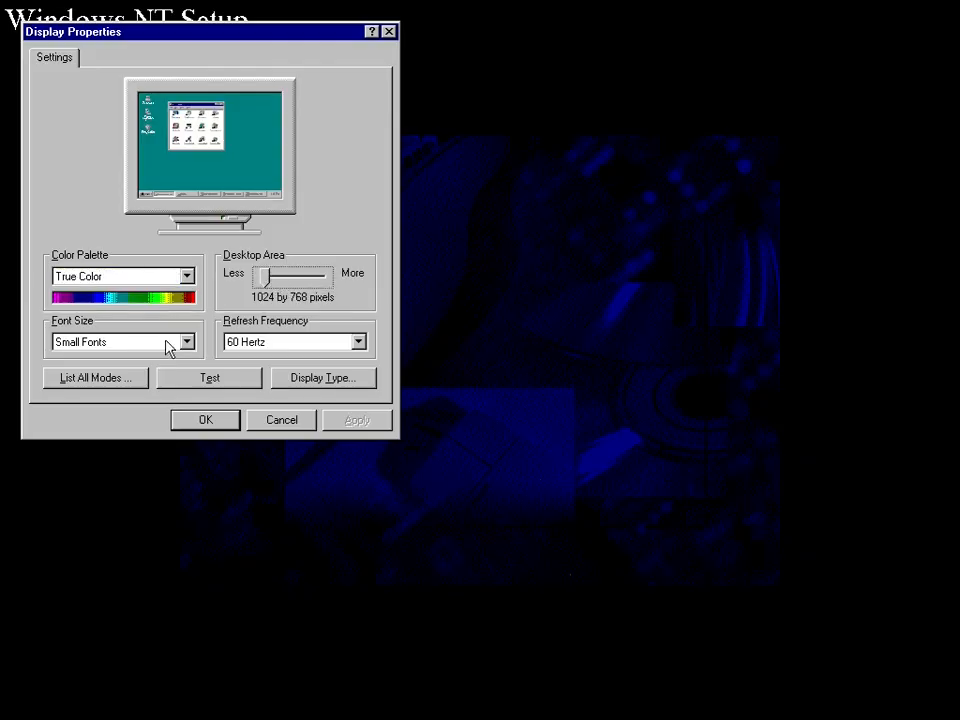
pyautogui.click(206, 421)
pyautogui.click(206, 423)
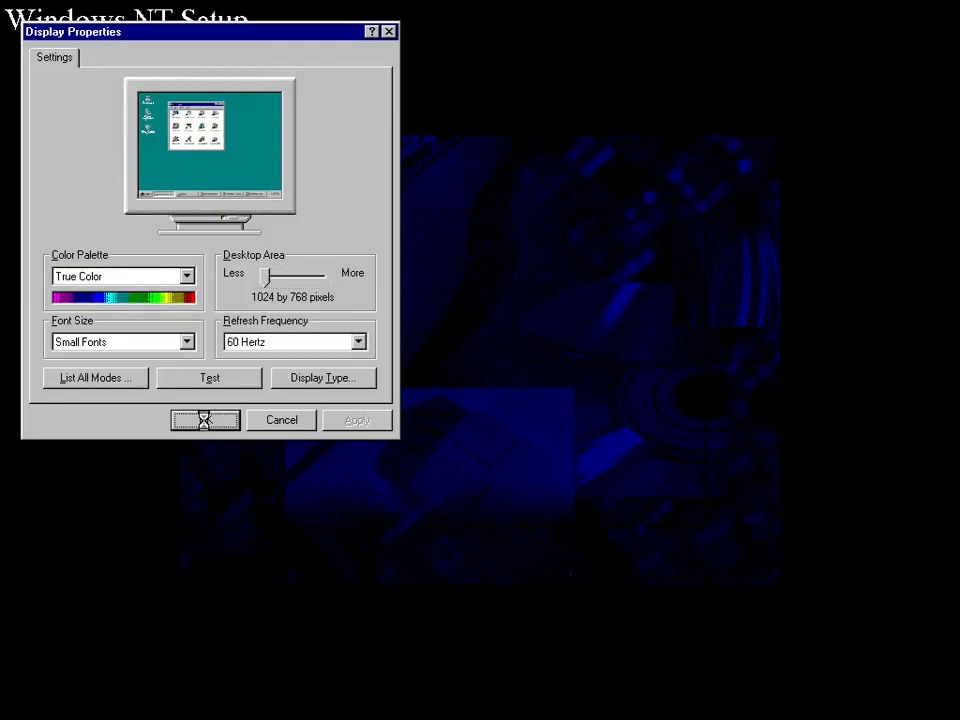
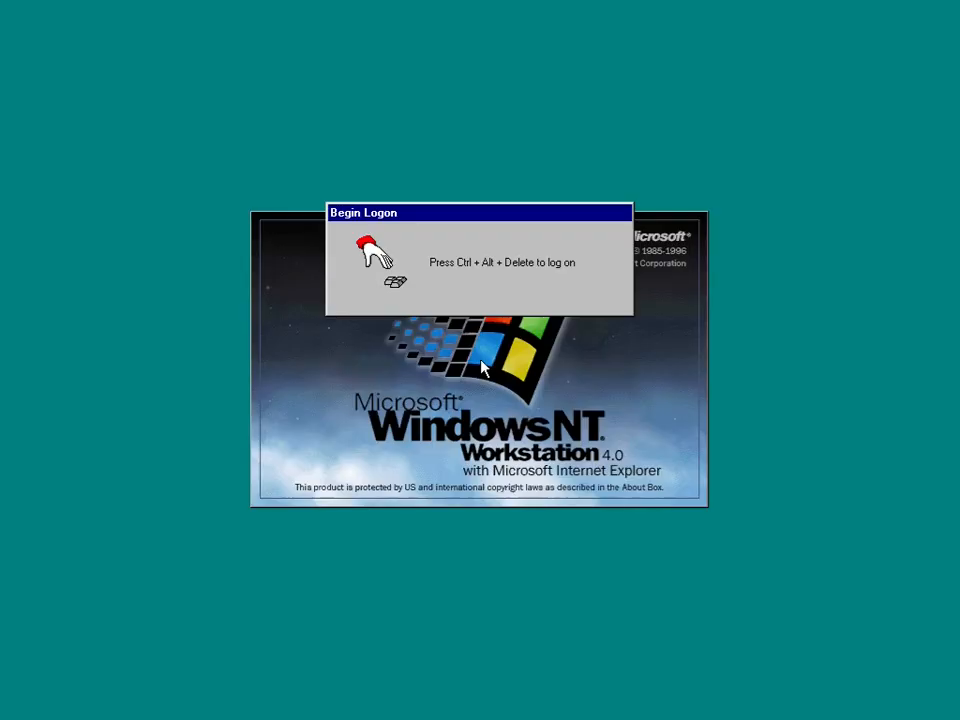
# - Log on to Windows NT as Administrator with the account password
pyautogui.hotkey('ctrl', 'alt', 'Delete')
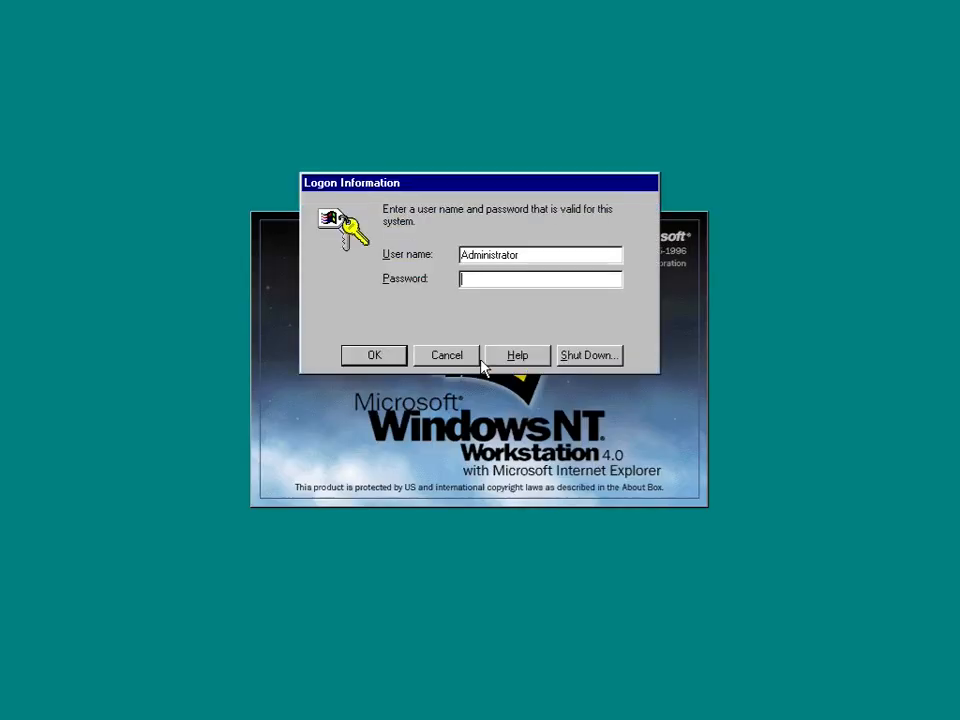
pyautogui.write('*******')
pyautogui.press('Return')
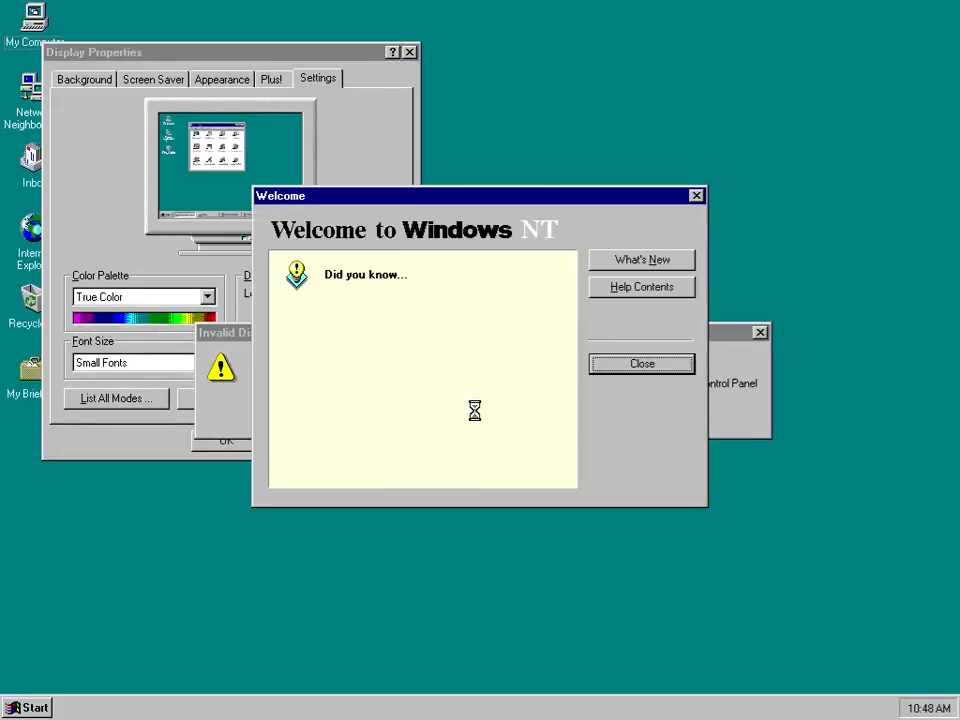
# - Dismiss the Welcome screen and the invalid display settings warning, and accept the existing Display Properties
pyautogui.click(642, 365)
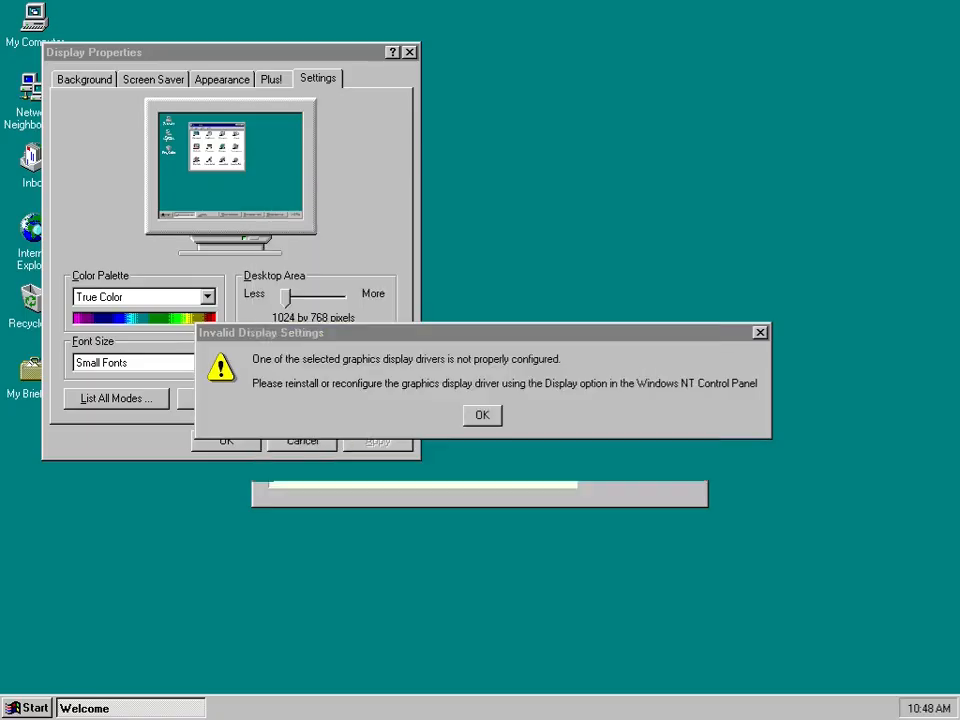
pyautogui.click(476, 418)
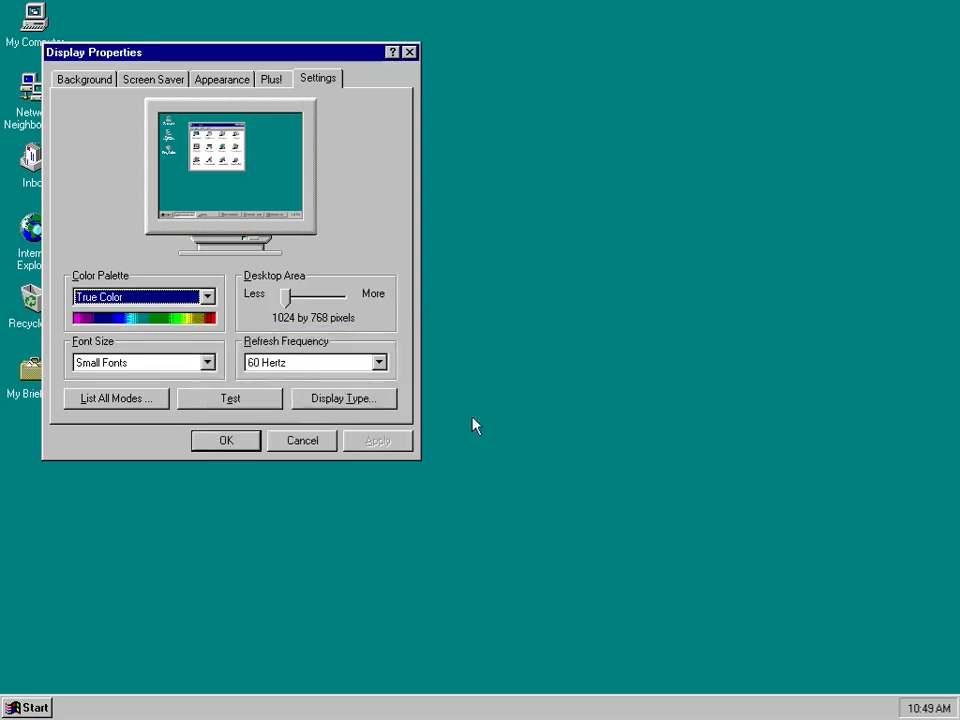
pyautogui.click(227, 441)
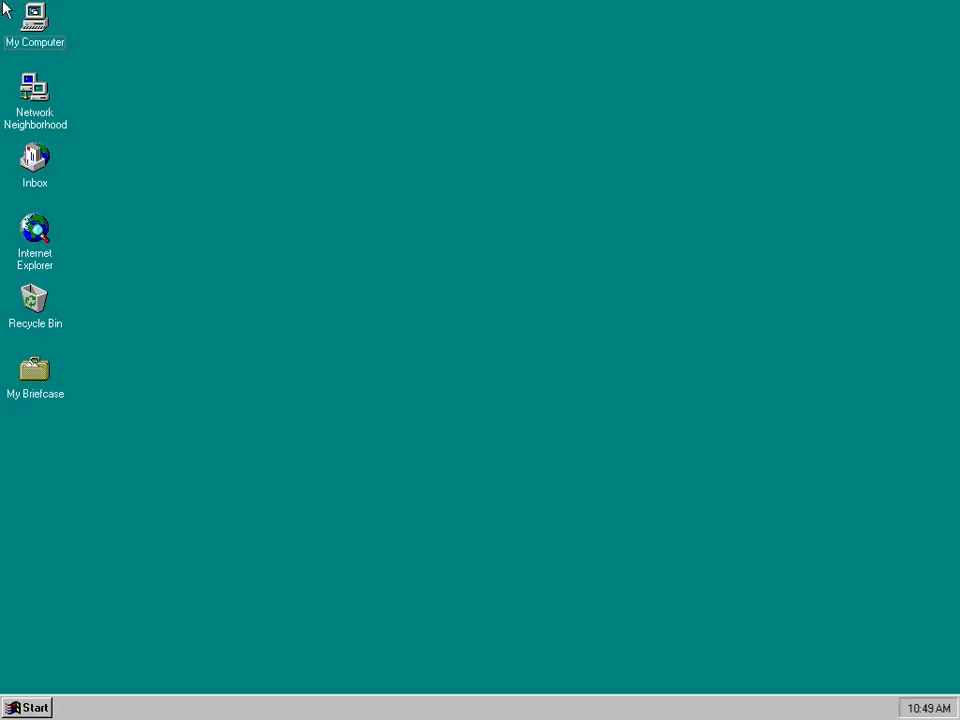
# - View the general system properties of My Computer to examine the Windows version and computer details
pyautogui.click(34, 24)
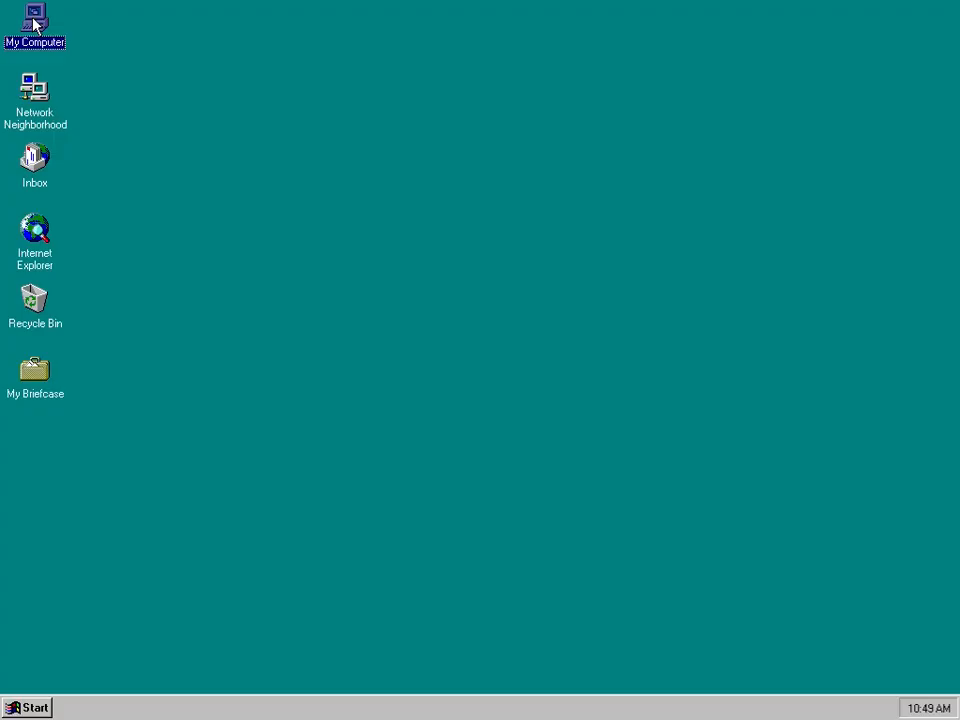
pyautogui.rightClick(34, 24)
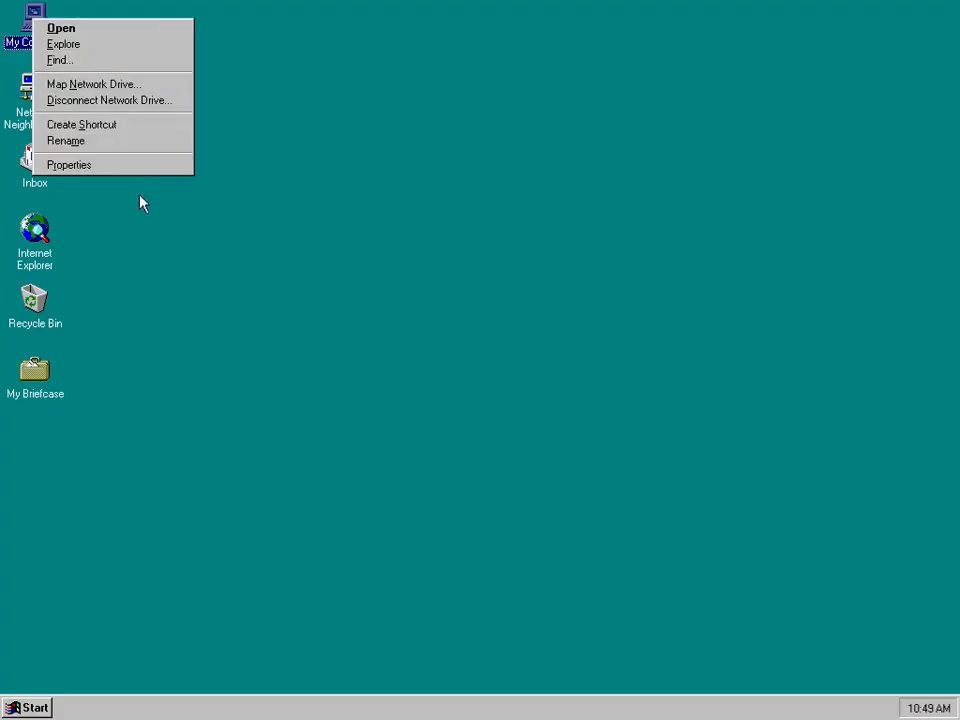
pyautogui.click(133, 166)
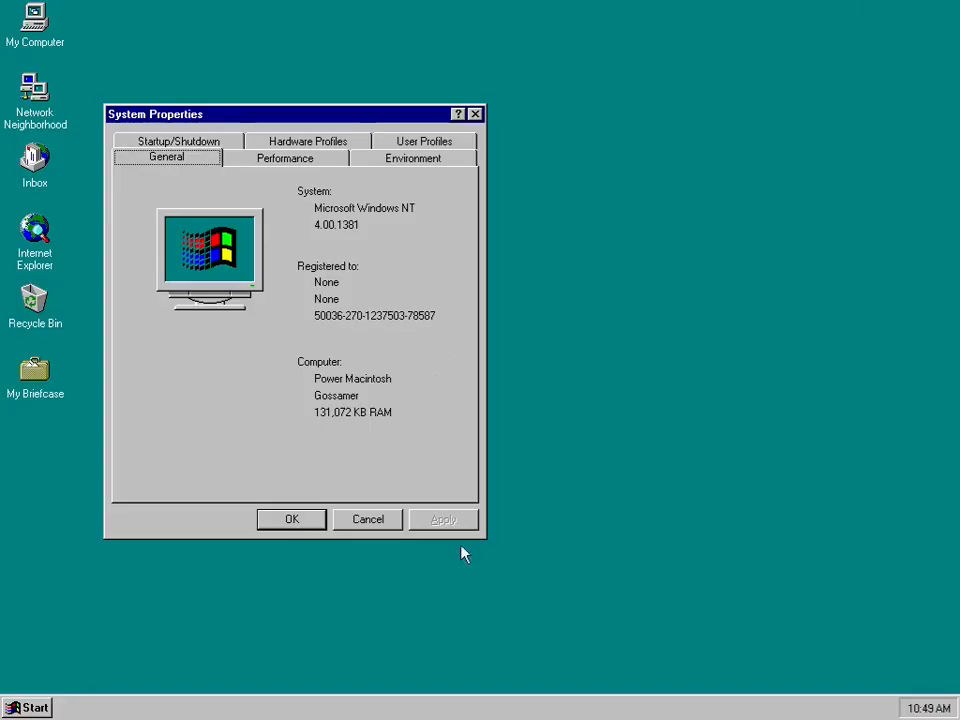
# - Shut down the computer from the desktop
pyautogui.click(26, 707)
pyautogui.click(44, 682)
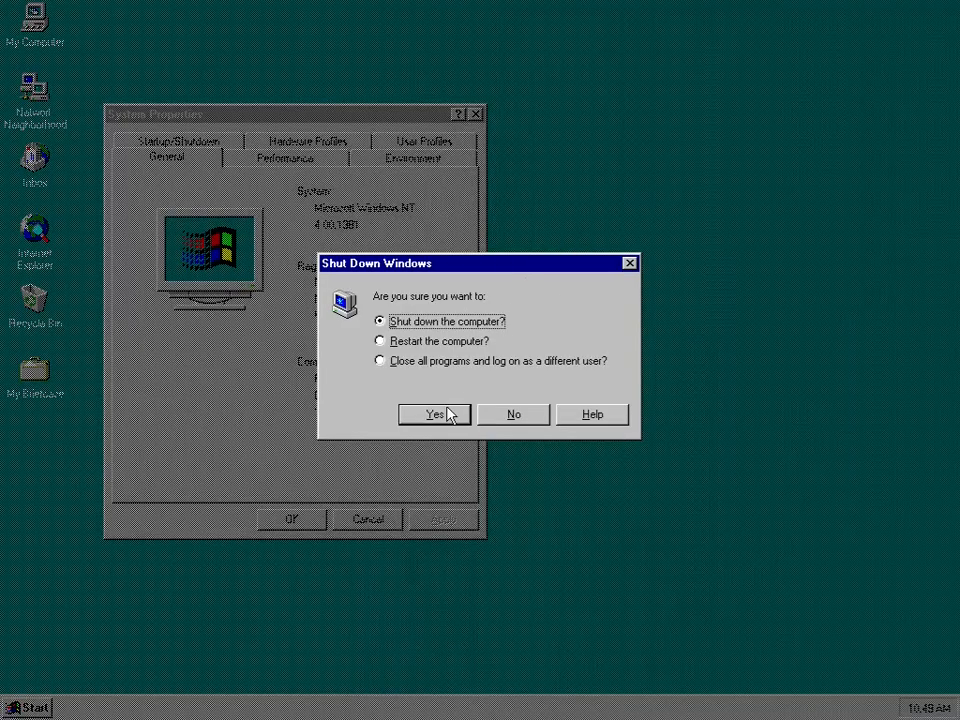
pyautogui.click(449, 415)
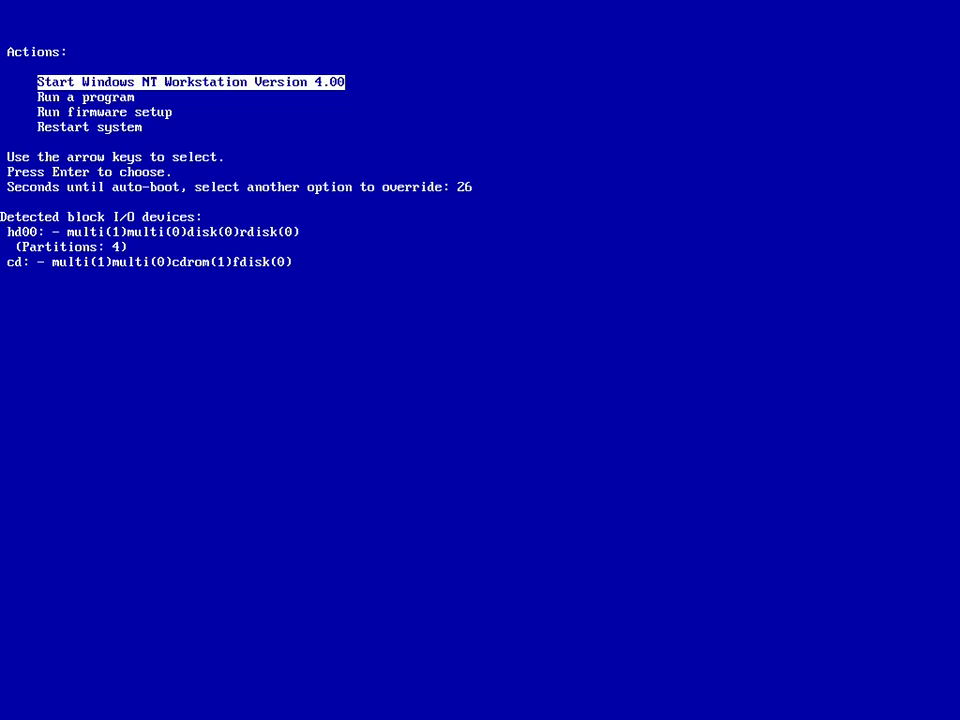
# - Boot Windows NT Workstation Version 4.00 and log on as Administrator with the account password
pyautogui.press('Return')
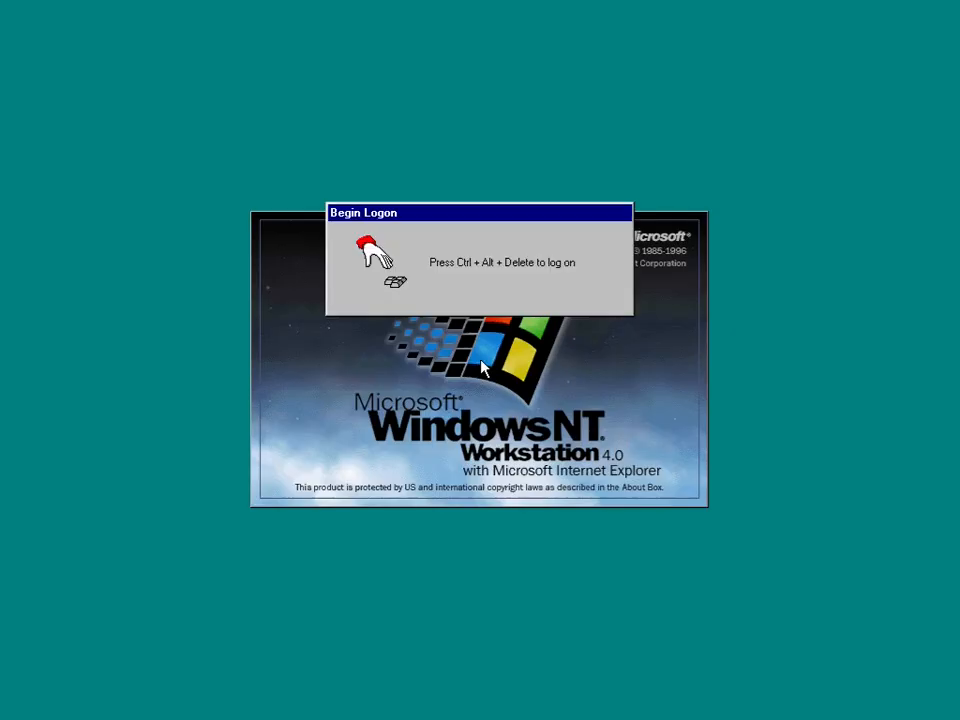
pyautogui.hotkey('ctrl', 'alt', 'Delete')
pyautogui.write('*****')
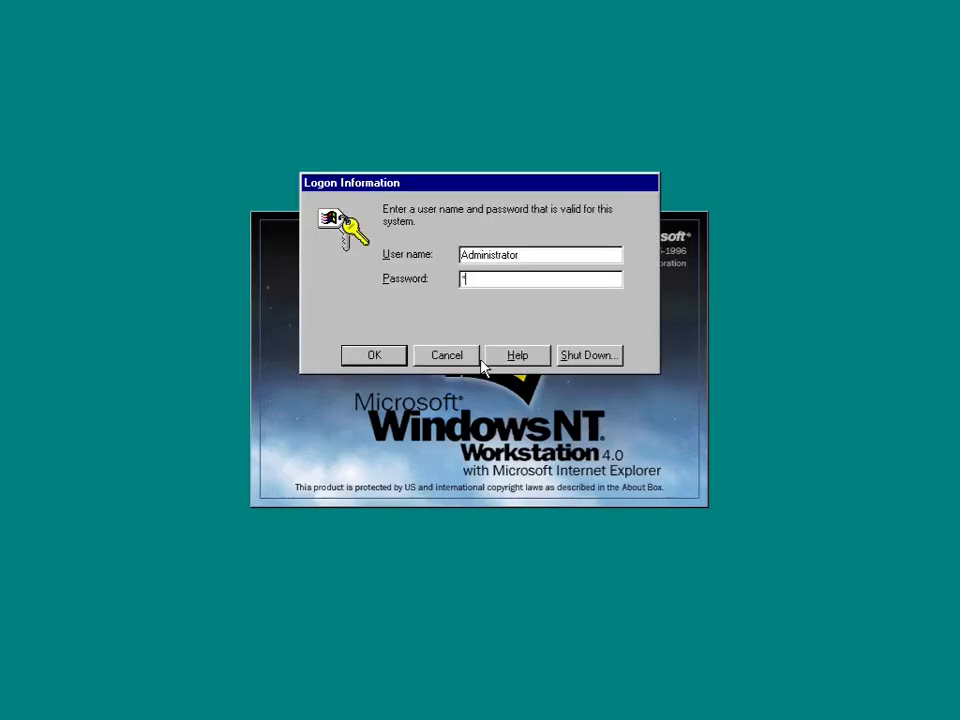
pyautogui.write('**')
pyautogui.press('Return')
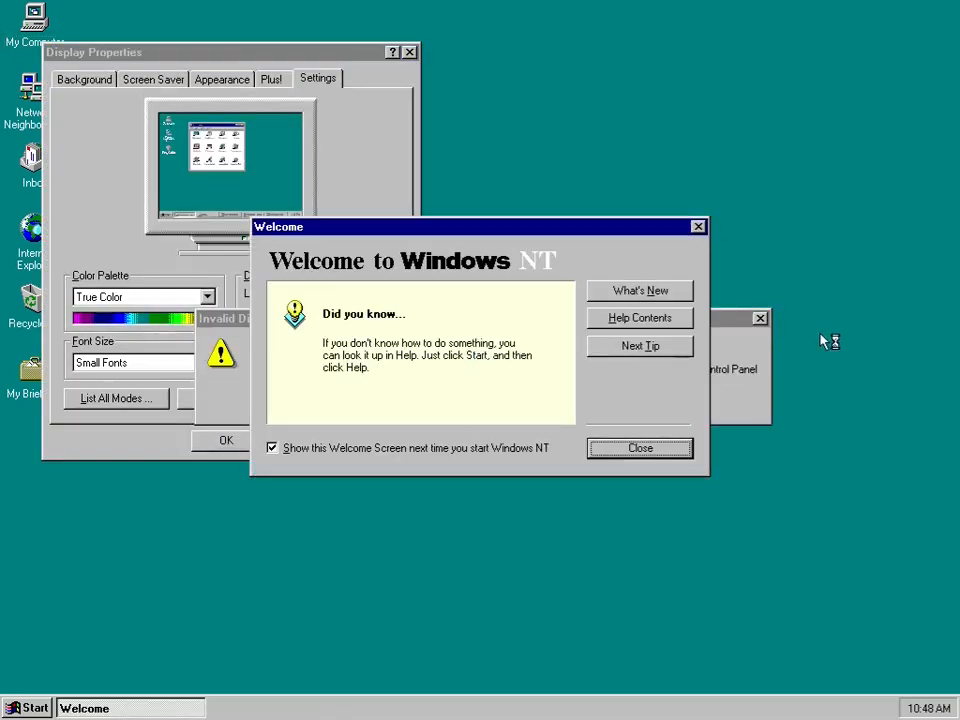
# - Turn off the Welcome Screen for future starts and close the display warning, Welcome and Display Properties windows
pyautogui.click(763, 321)
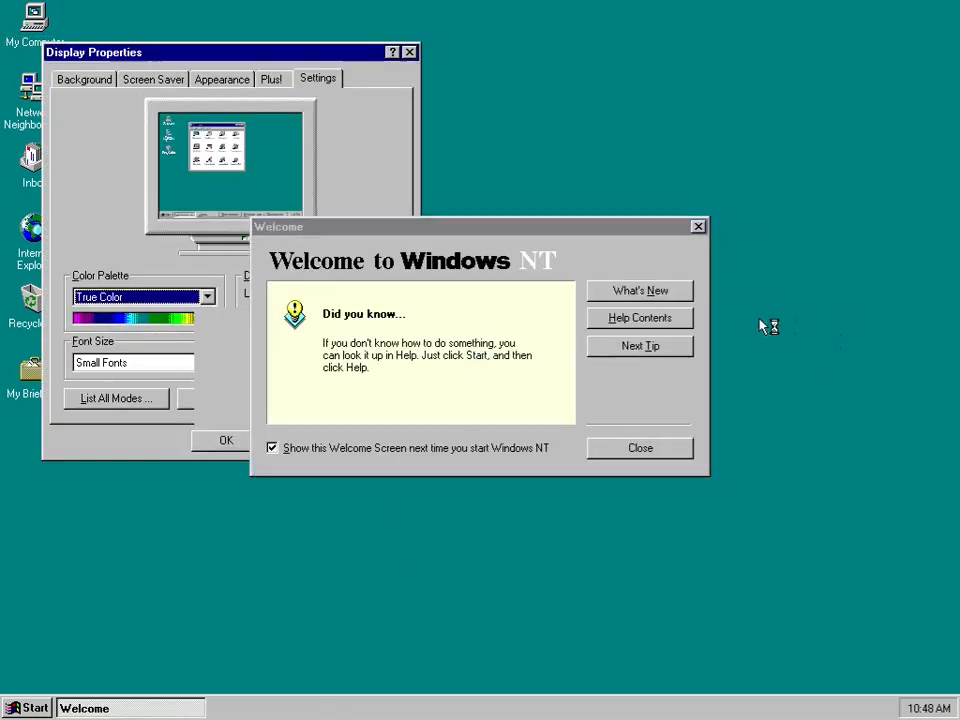
pyautogui.click(273, 448)
pyautogui.click(640, 447)
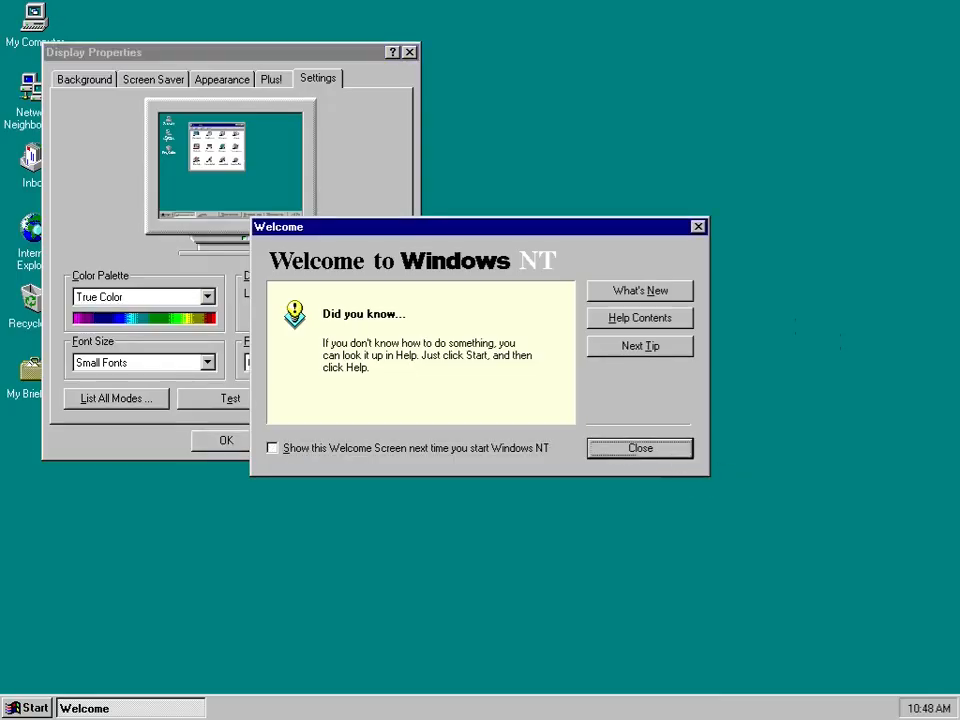
pyautogui.click(409, 52)
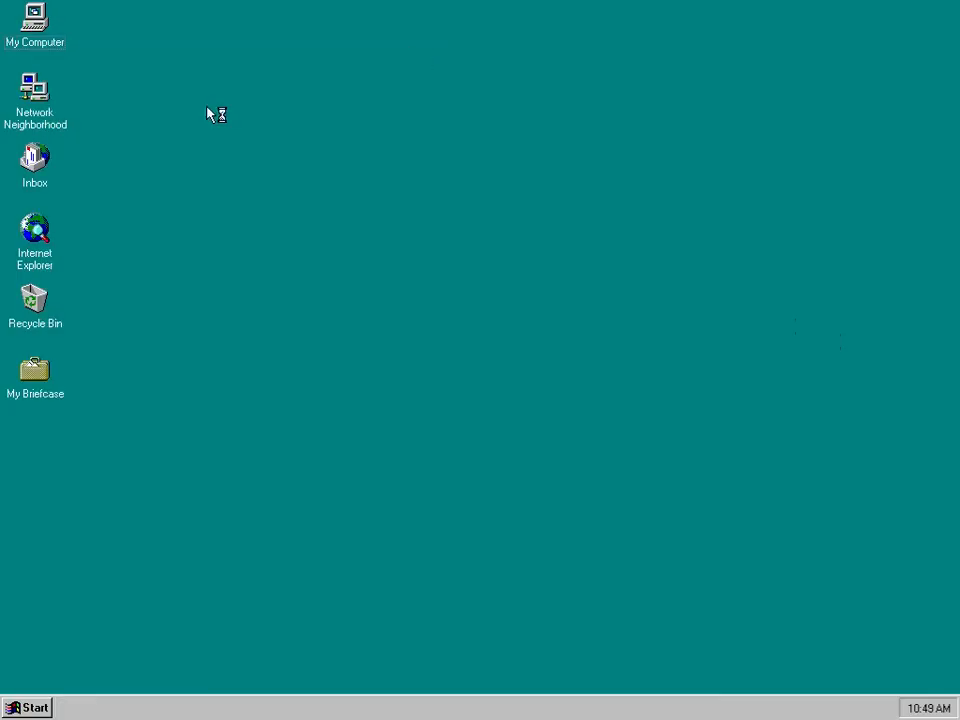
# - Open the Sp2_400p folder on the Ntppcsoftware (E:) disc from My Computer
pyautogui.doubleClick(40, 24)
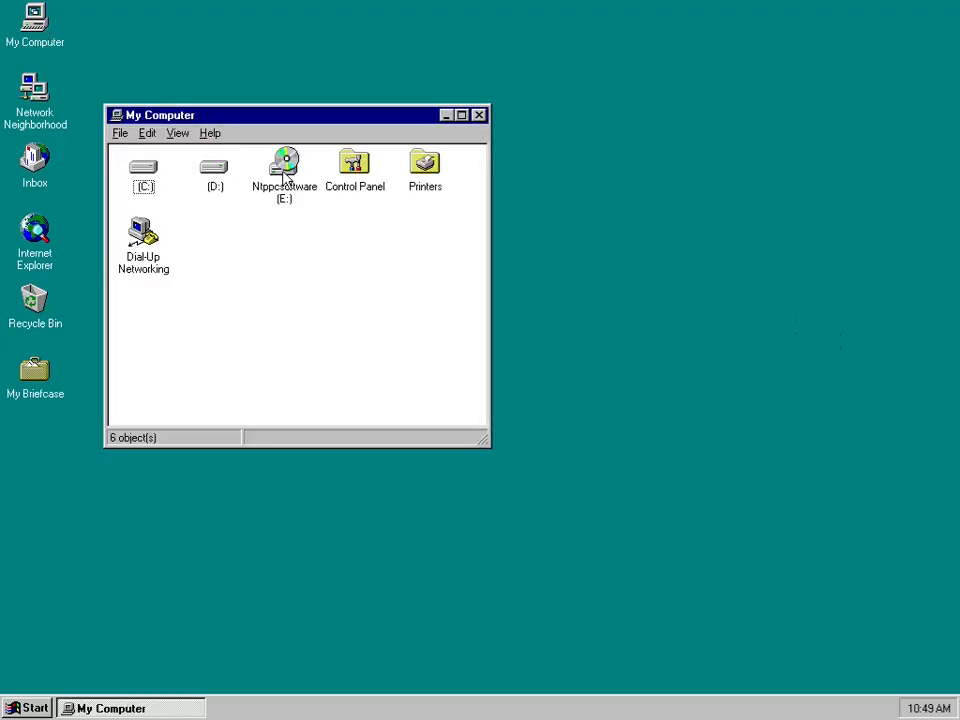
pyautogui.click(286, 177)
pyautogui.doubleClick(286, 177)
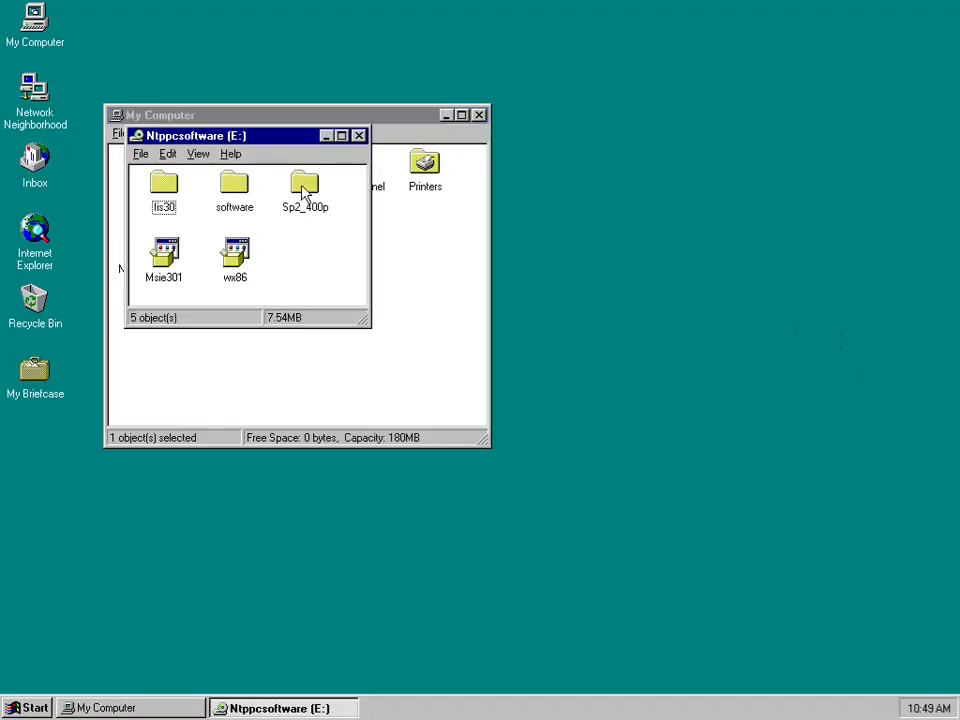
pyautogui.click(303, 193)
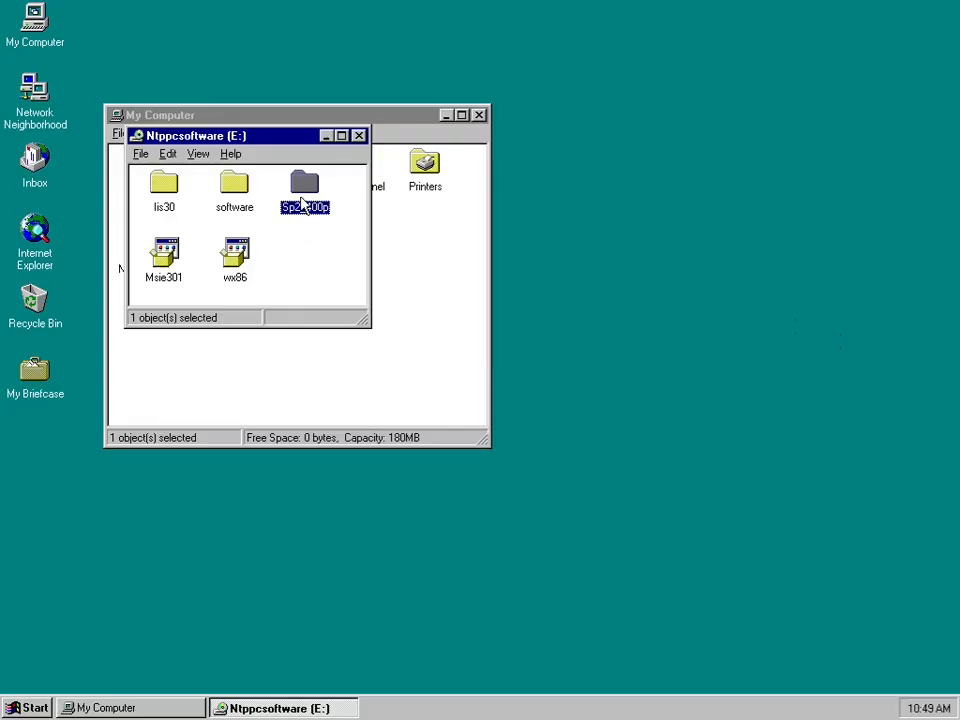
pyautogui.doubleClick(308, 193)
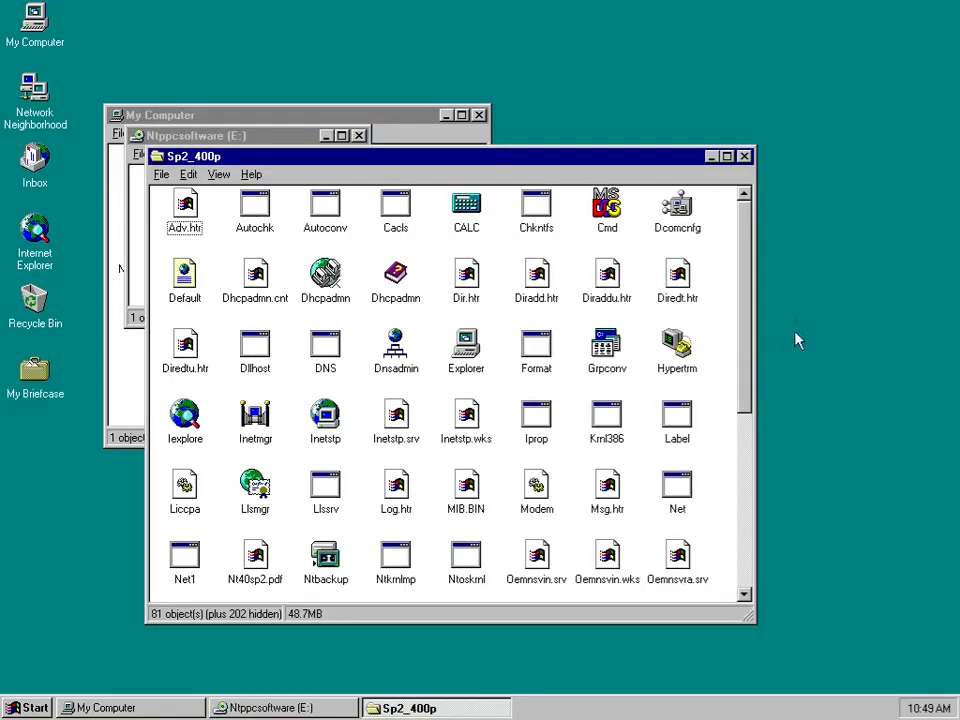
# - Launch the Update setup program in the Sp2_400p folder
pyautogui.moveTo(747, 341); pyautogui.dragTo(712, 581)
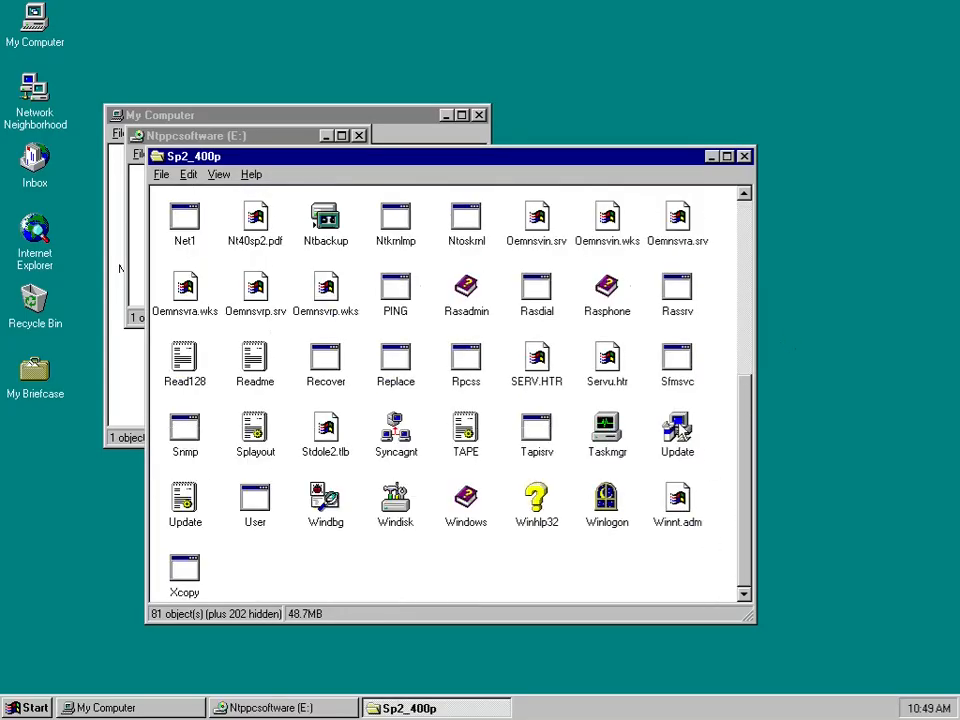
pyautogui.click(678, 432)
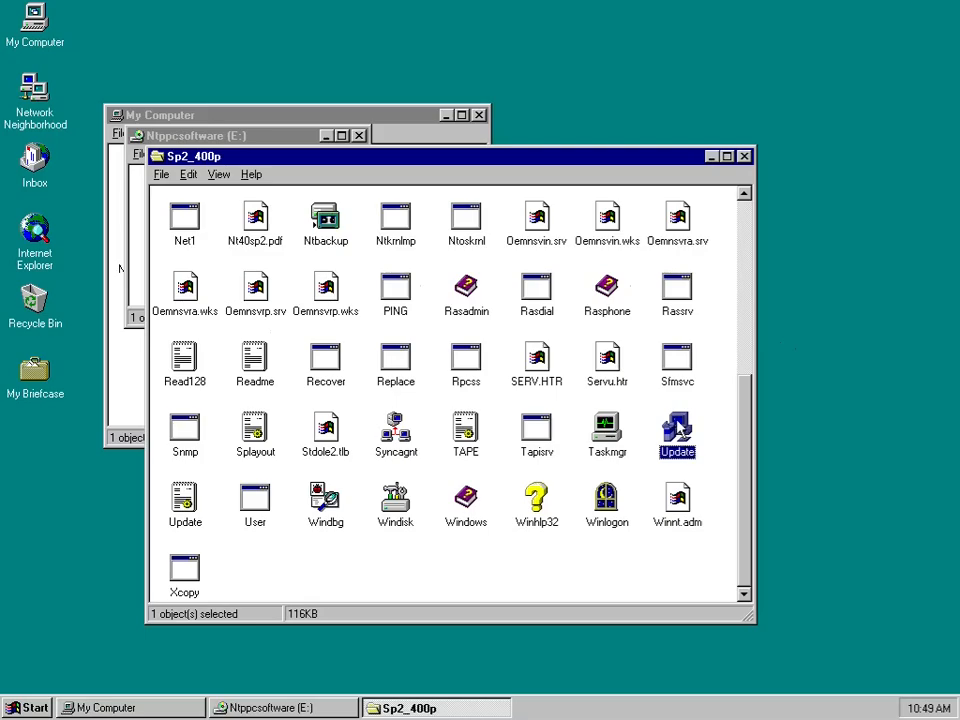
pyautogui.doubleClick(678, 430)
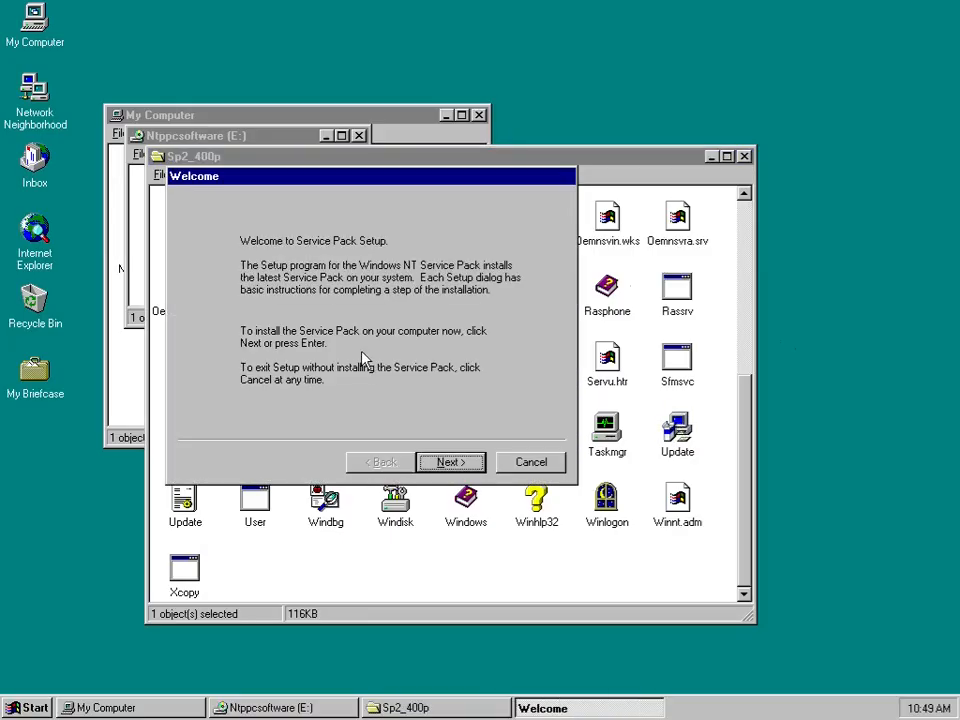
# - Install the Service Pack without creating an Uninstall directory, and restart the computer to finish
pyautogui.click(448, 462)
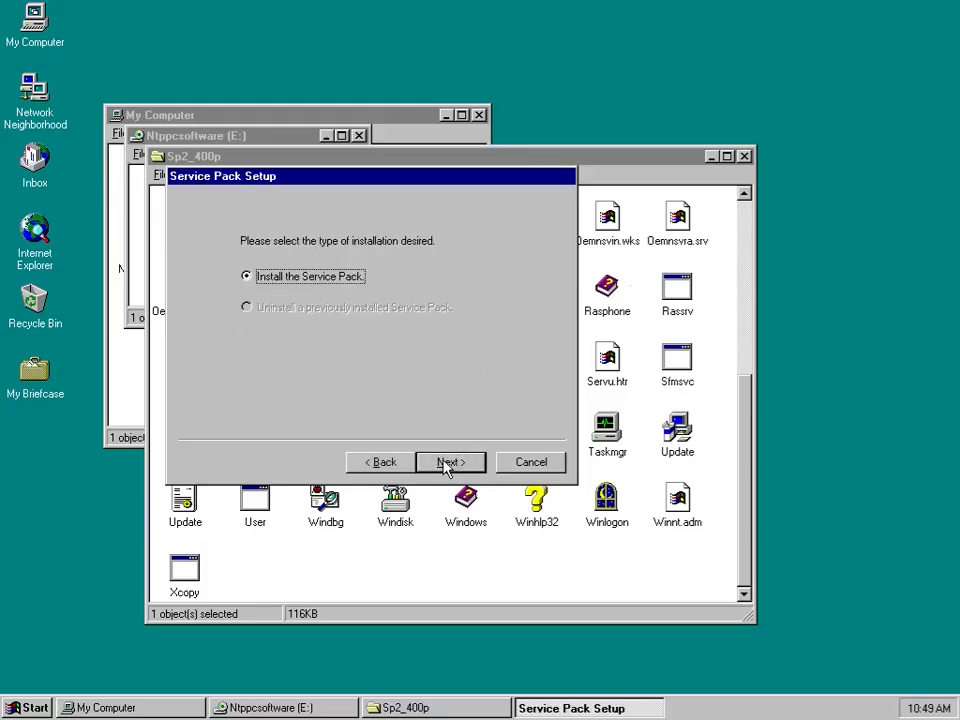
pyautogui.click(448, 462)
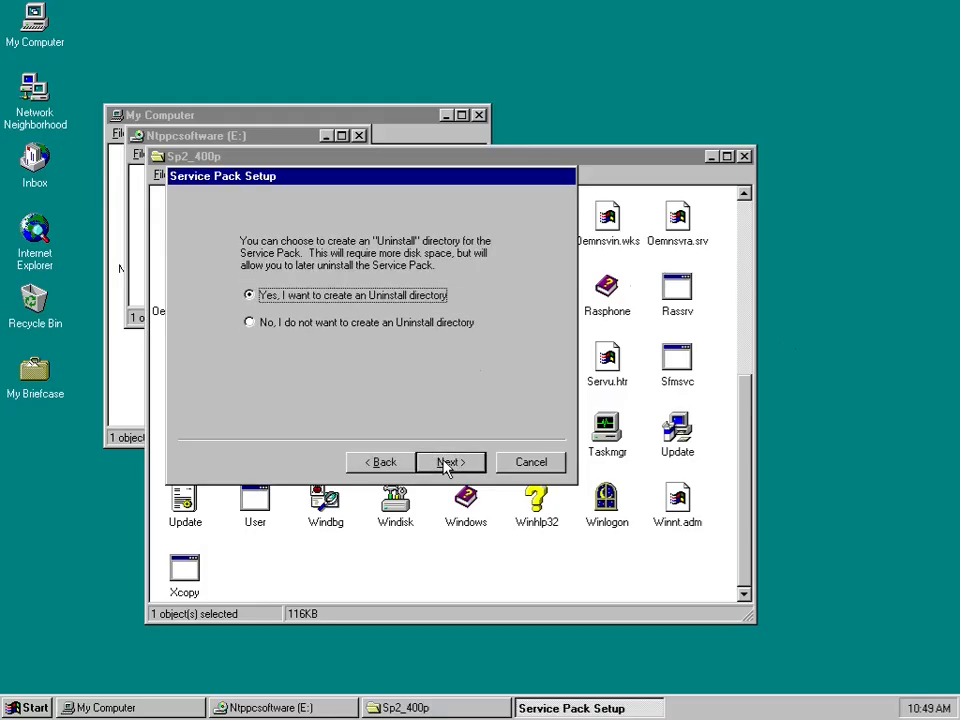
pyautogui.click(293, 323)
pyautogui.click(450, 462)
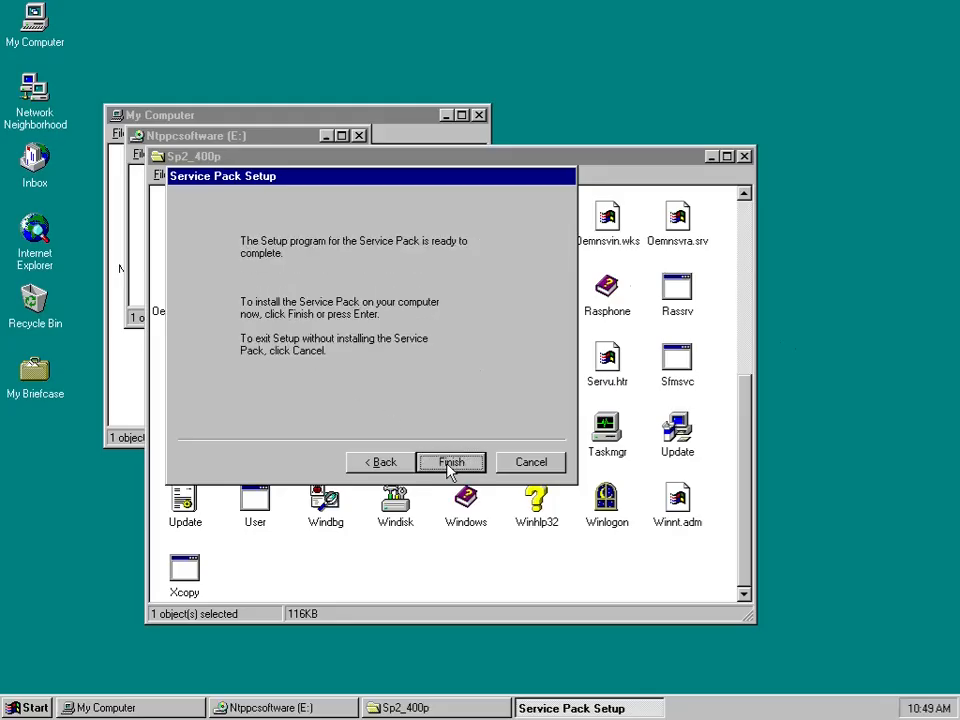
pyautogui.click(450, 464)
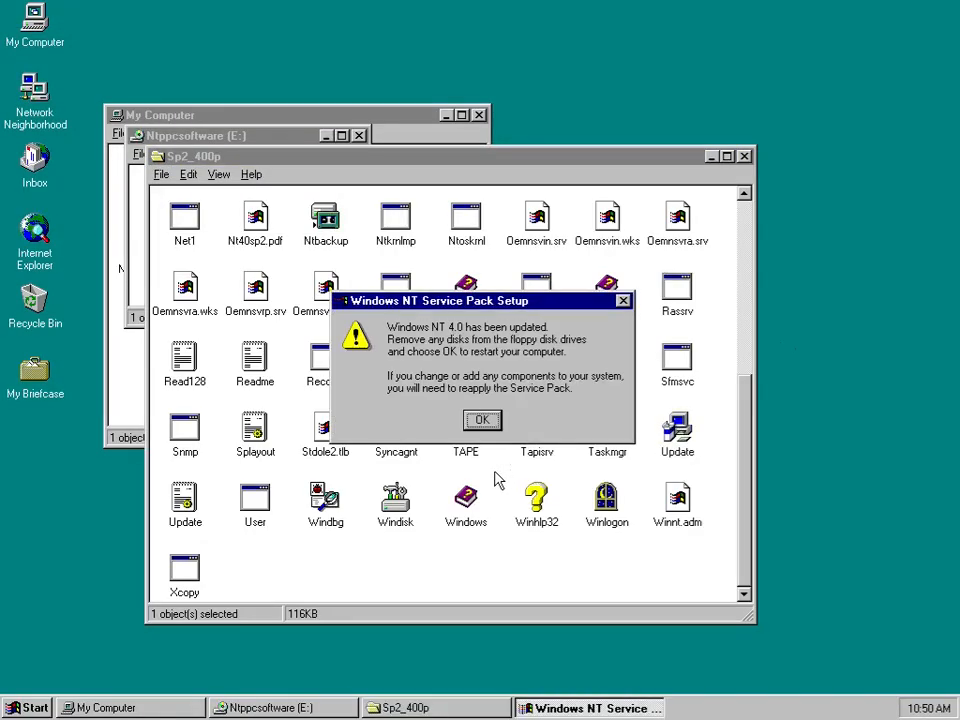
pyautogui.click(482, 421)
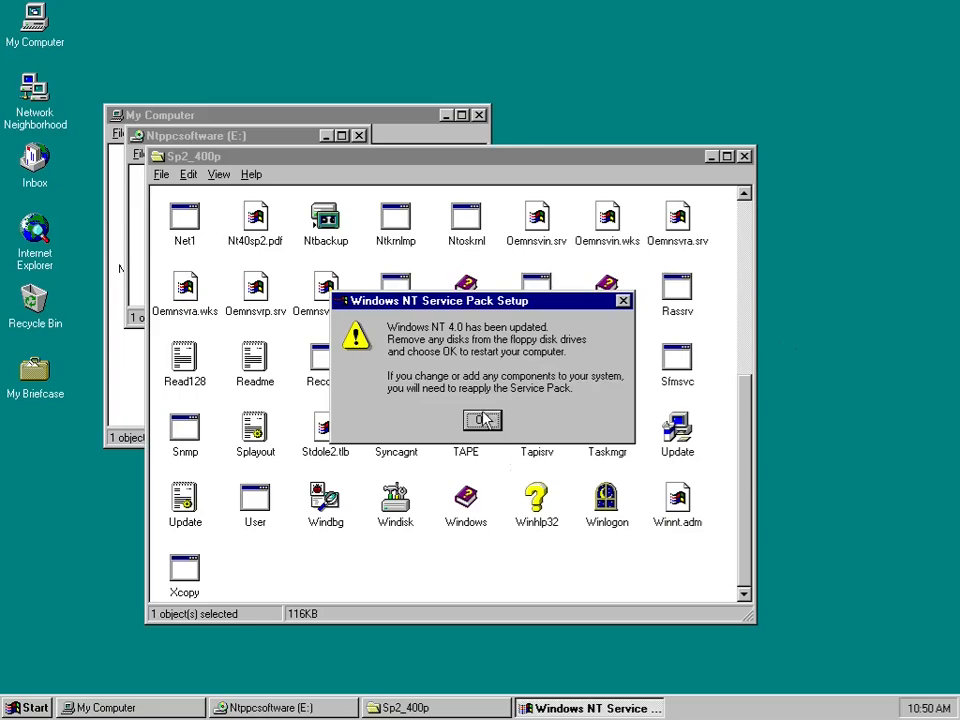